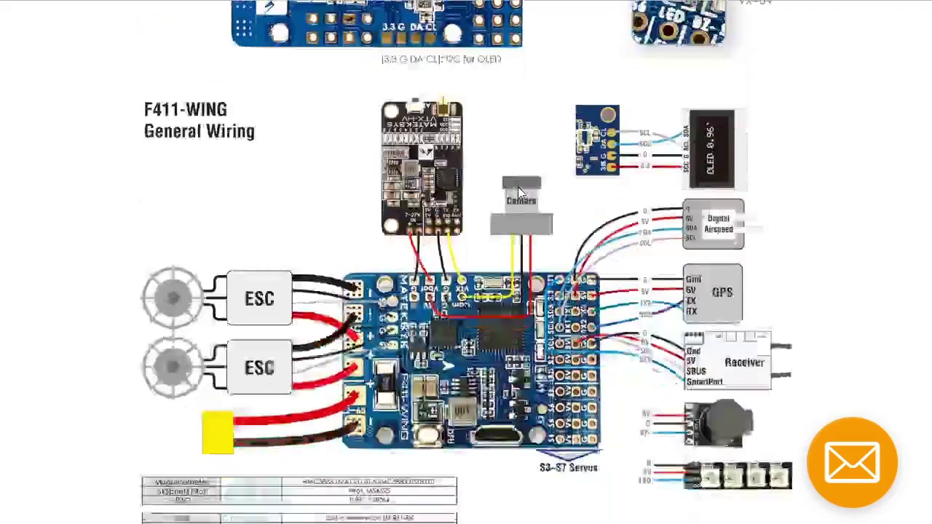
# - Review the F411-WING general wiring diagram and the INAV mixer tables on the Matek product page
pyautogui.scroll(3, 519, 194)
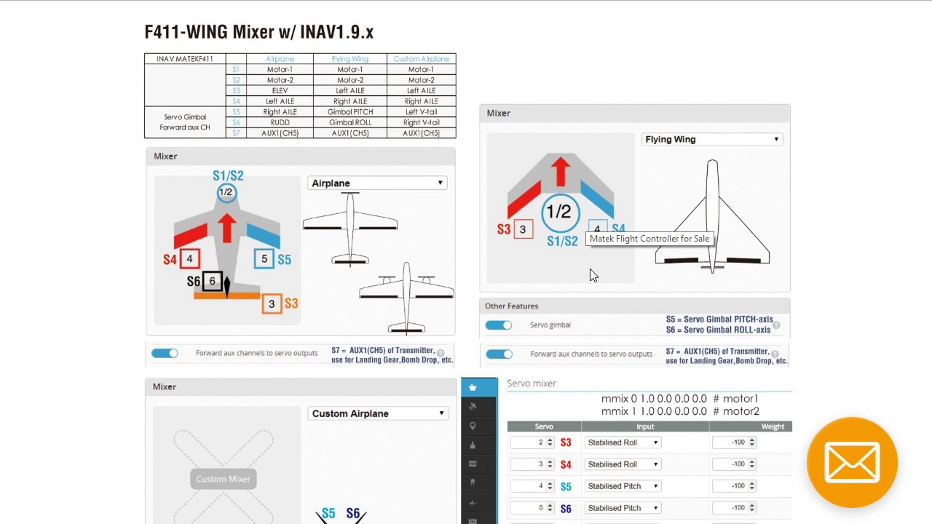
pyautogui.scroll(-1, 590, 271)
pyautogui.scroll(-1, 573, 171)
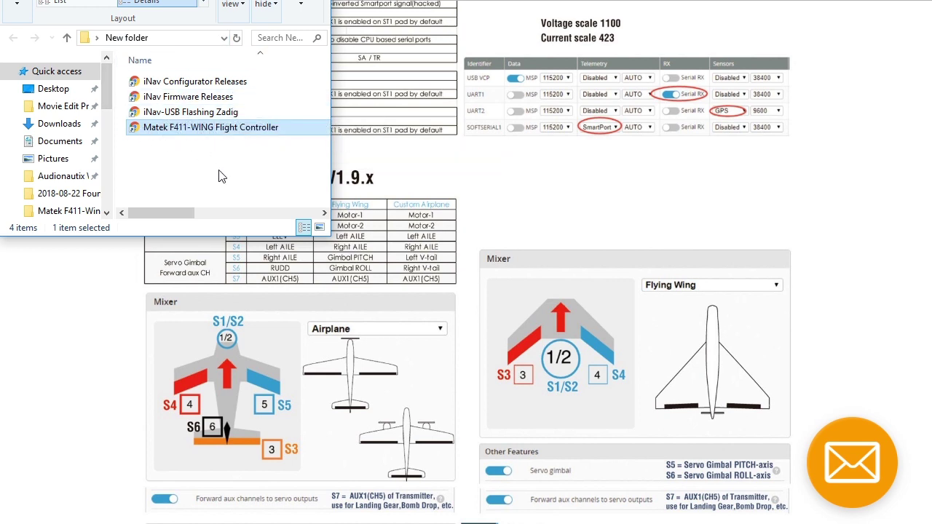
# - Download INAV-Configurator_win32_2.0.0.zip from the iNav Configurator releases page on GitHub
pyautogui.doubleClick(195, 85)
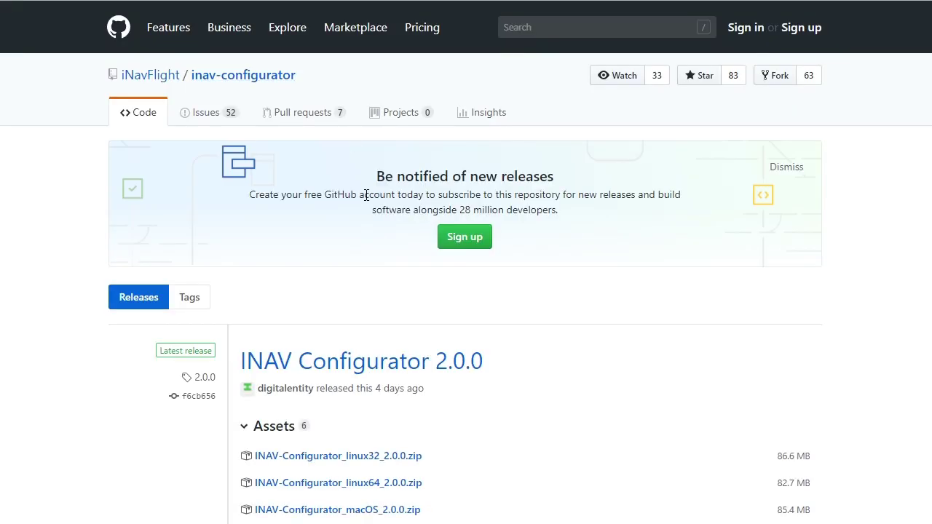
pyautogui.scroll(-5, 367, 198)
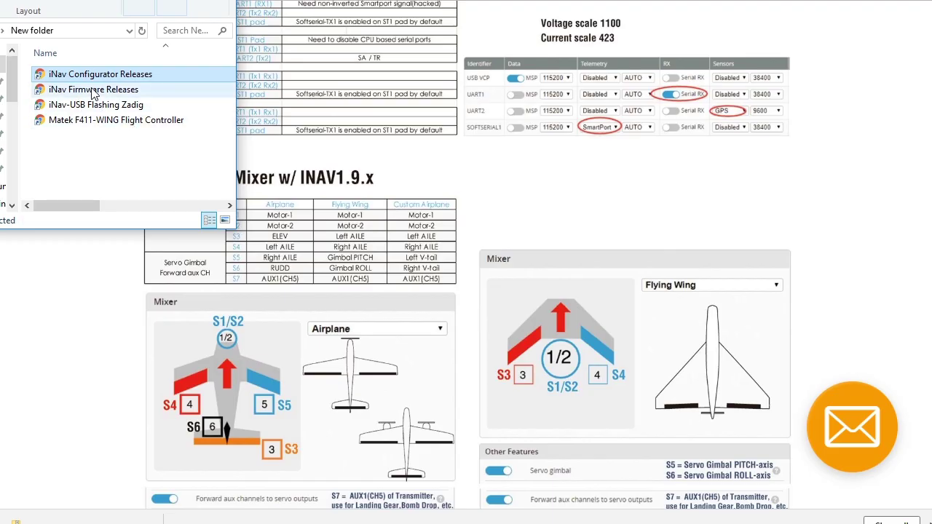
# - Download the inav_2.0.0_MATEKF411.hex firmware from the iNav firmware releases page
pyautogui.doubleClick(93, 89)
pyautogui.scroll(-5, 423, 141)
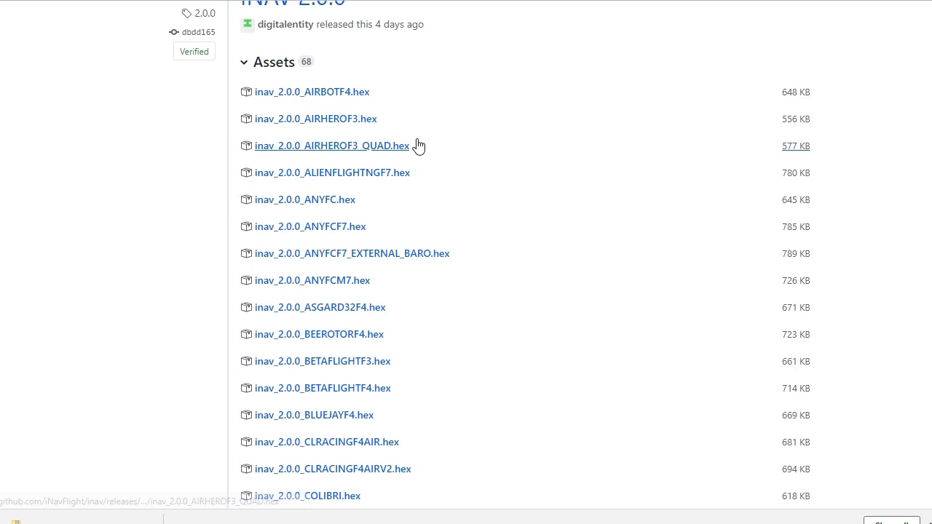
pyautogui.scroll(2, 406, 149)
pyautogui.scroll(-8, 426, 197)
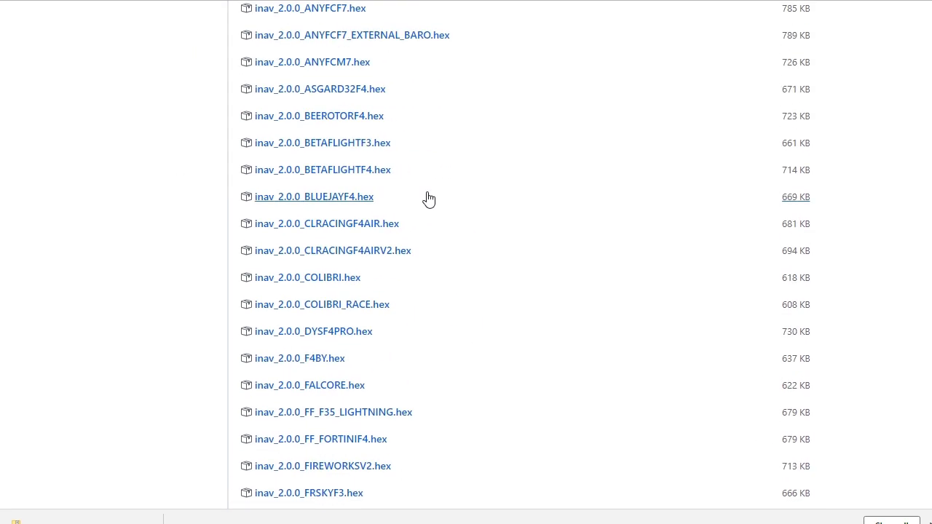
pyautogui.scroll(-5, 428, 198)
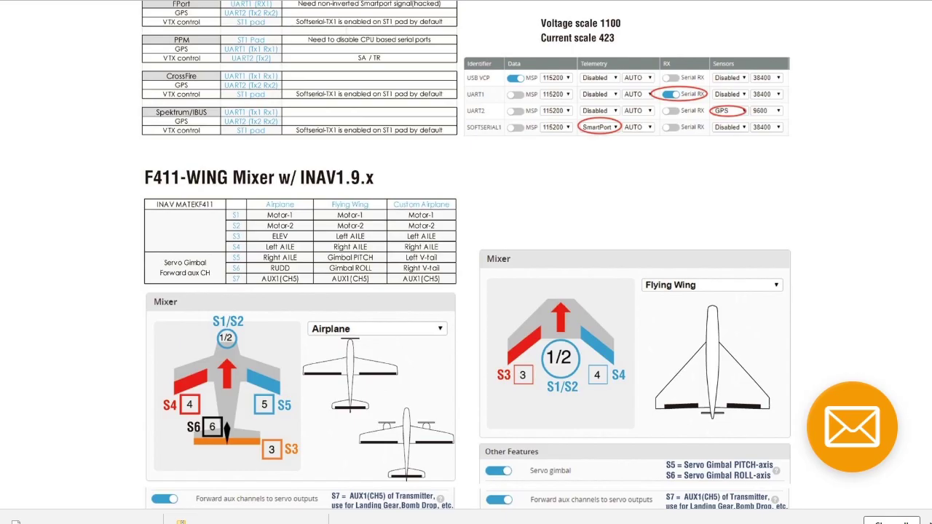
# - Download Zadig 2.4 through the link in the Windows section of iNav's USB Flashing guide
pyautogui.click(117, 121)
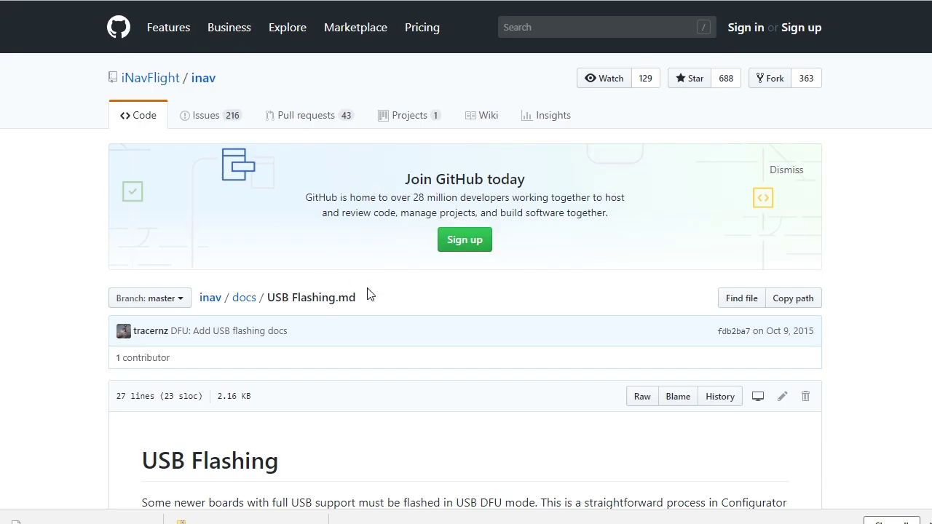
pyautogui.scroll(-4, 368, 293)
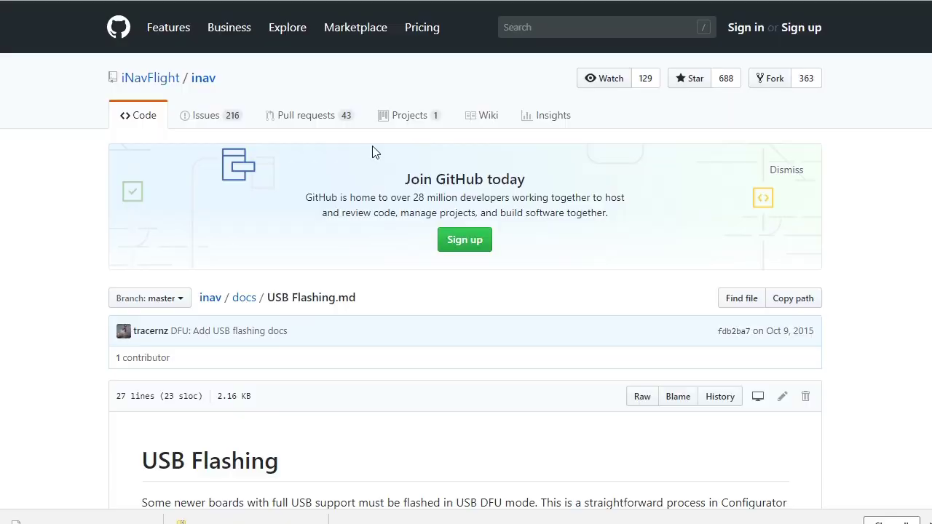
pyautogui.scroll(-10, 373, 152)
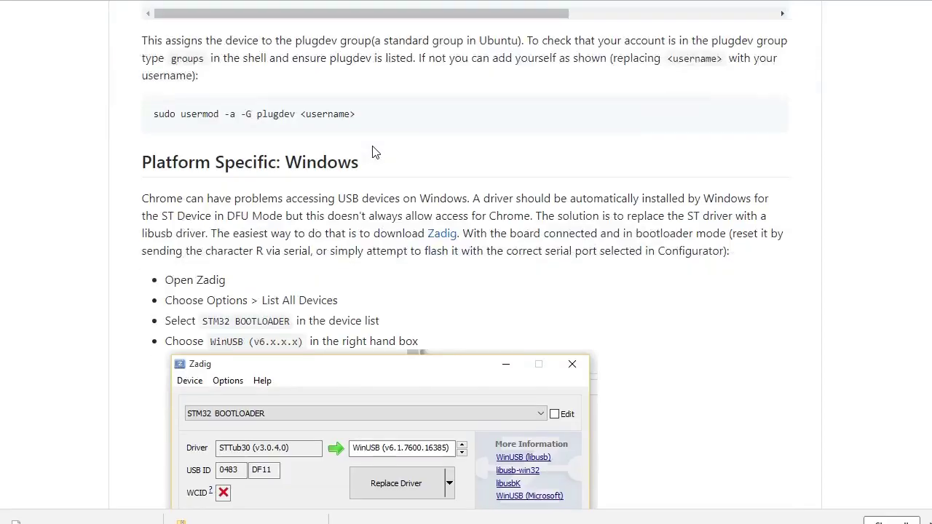
pyautogui.scroll(-3, 373, 152)
pyautogui.scroll(2, 374, 150)
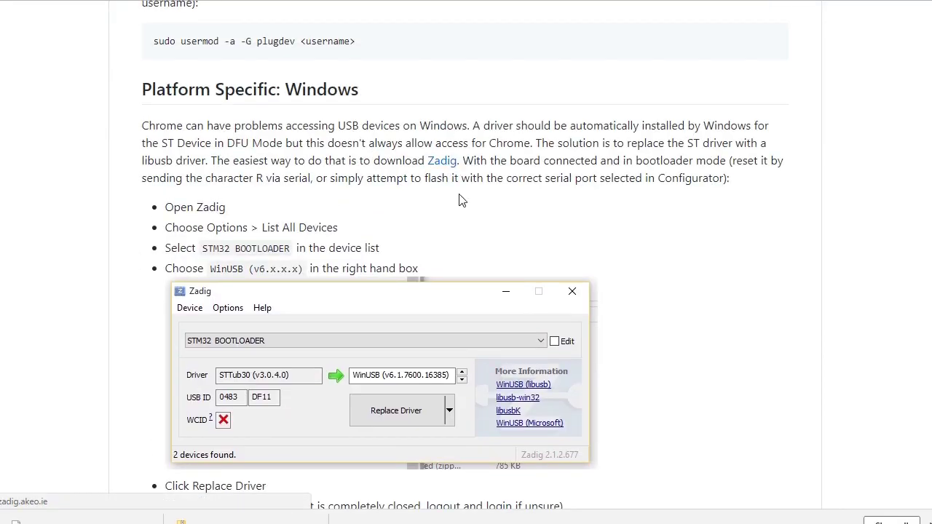
pyautogui.scroll(-2, 459, 198)
pyautogui.scroll(2, 472, 156)
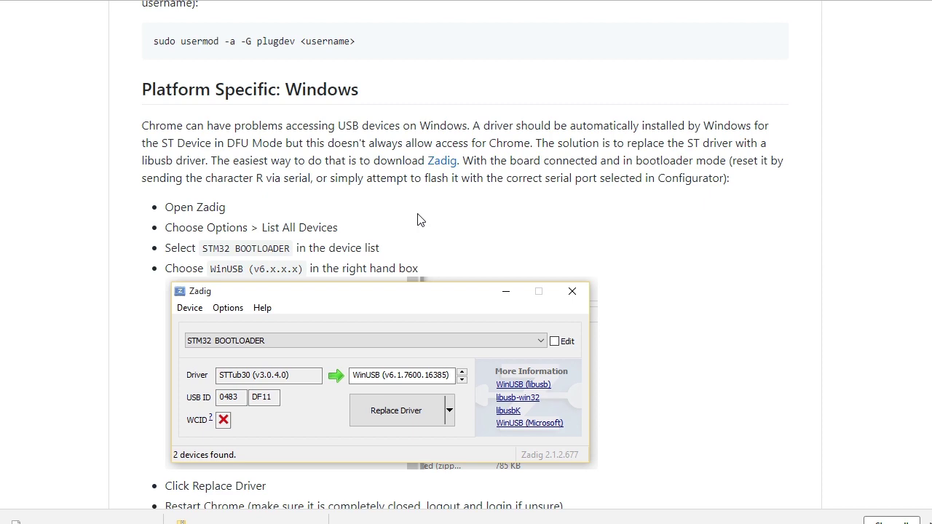
pyautogui.click(441, 161)
pyautogui.scroll(-4, 510, 225)
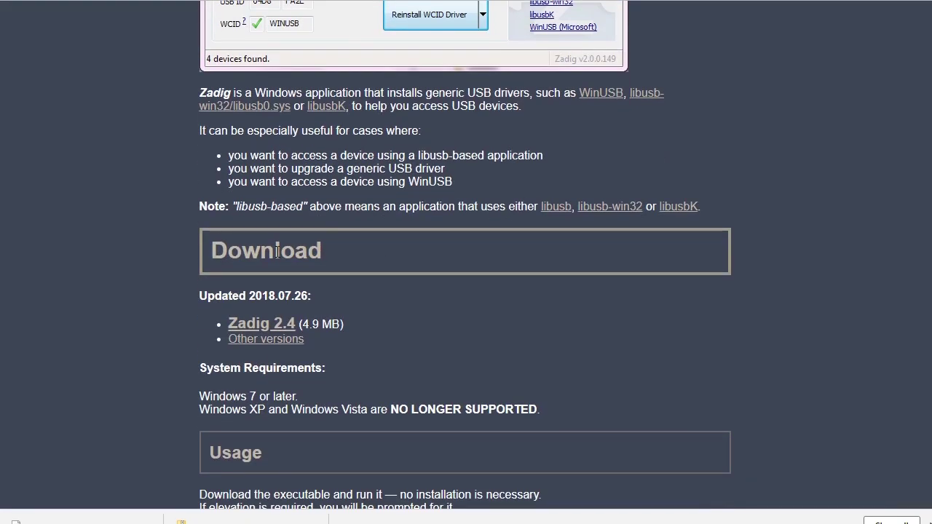
pyautogui.click(266, 324)
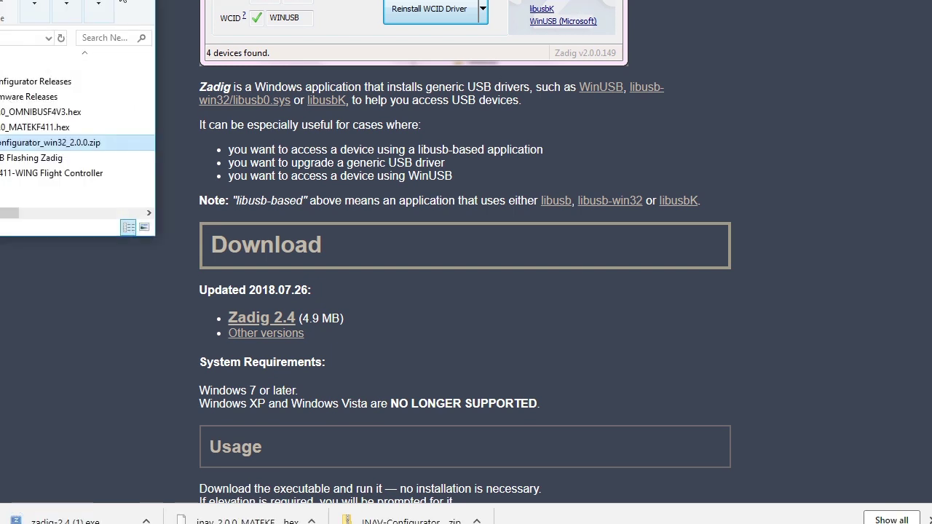
# - Extract the INAV Configurator folder from the downloaded win32 zip into New folder and close the archive
pyautogui.rightClick(12, 148)
pyautogui.click(61, 172)
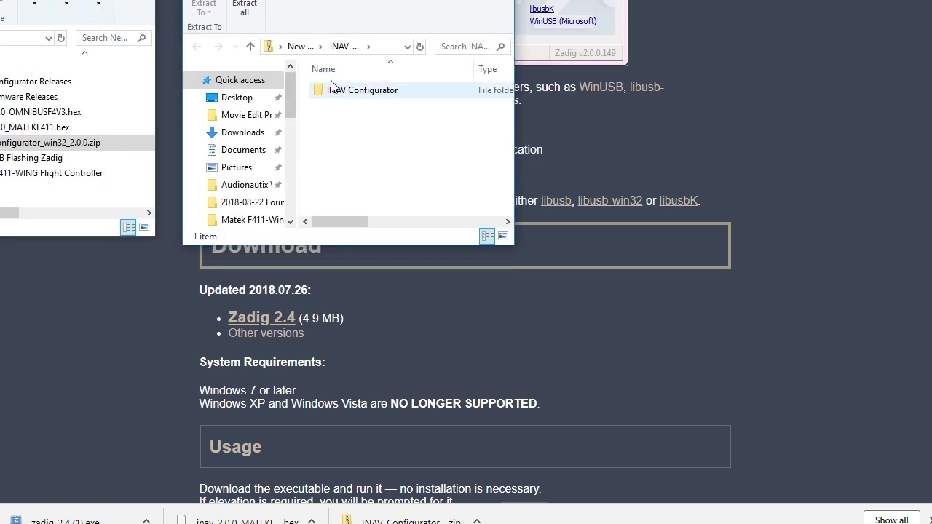
pyautogui.click(324, 93)
pyautogui.moveTo(322, 91); pyautogui.dragTo(8, 113)
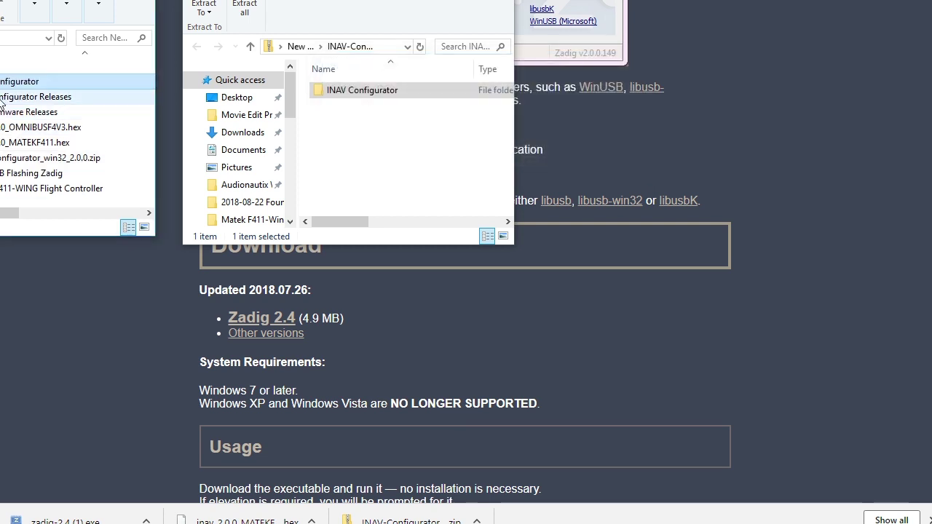
pyautogui.hotkey('alt', 'F4')
# - Launch inav-configurator.exe from the extracted INAV Configurator folder and allow it to run despite the SmartScreen block
pyautogui.doubleClick(29, 81)
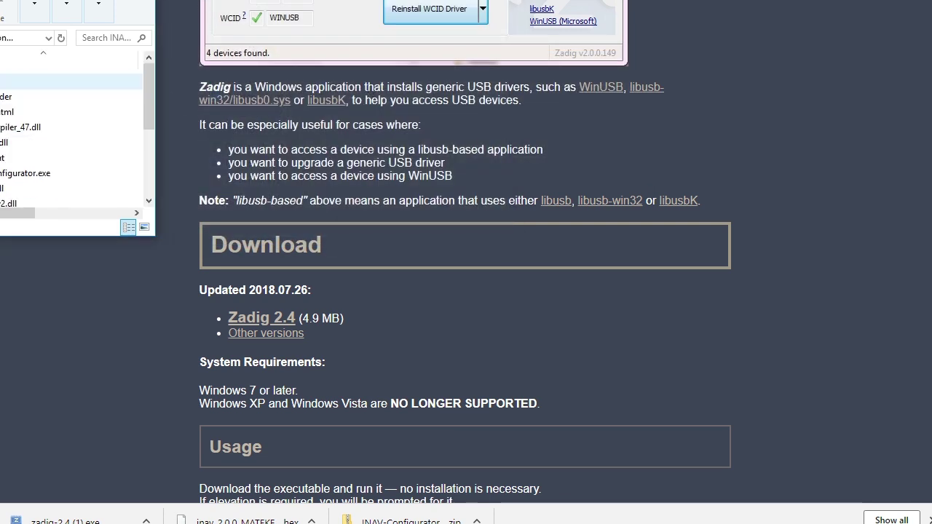
pyautogui.moveTo(150, 73); pyautogui.dragTo(148, 104)
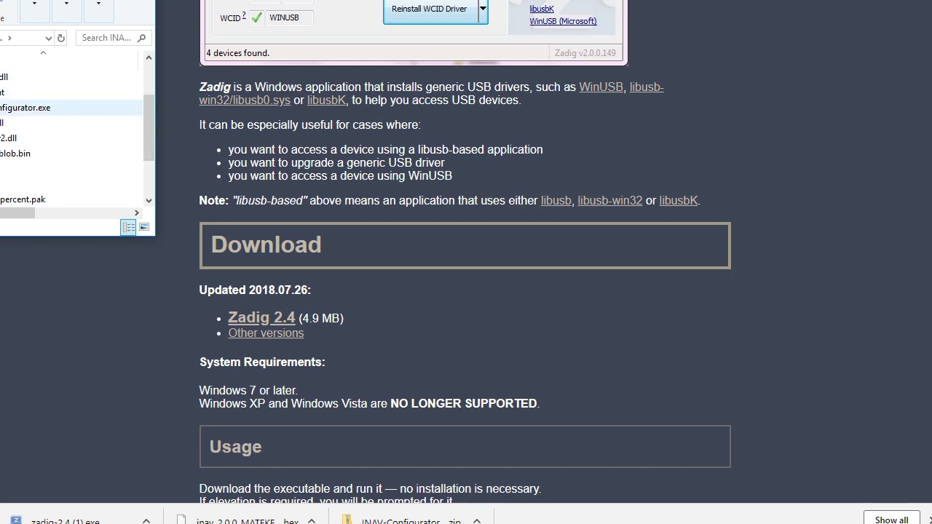
pyautogui.doubleClick(8, 109)
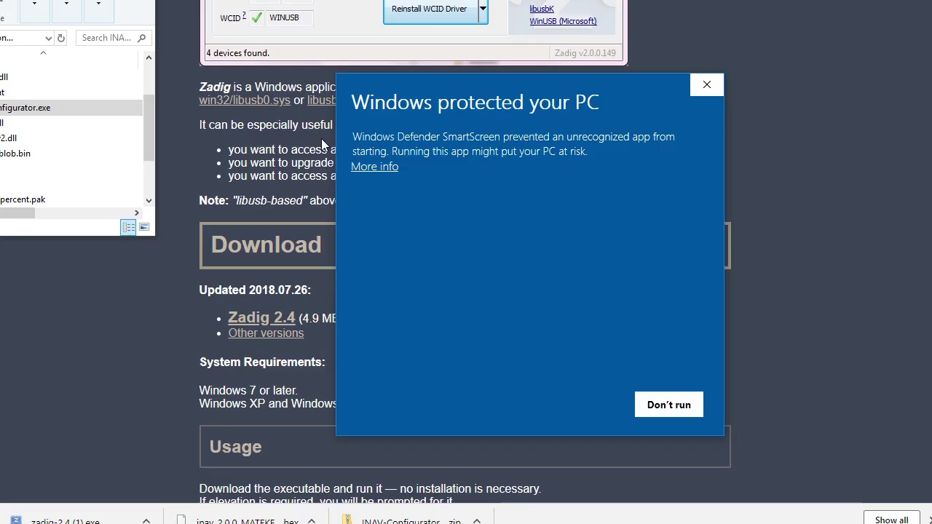
pyautogui.click(379, 167)
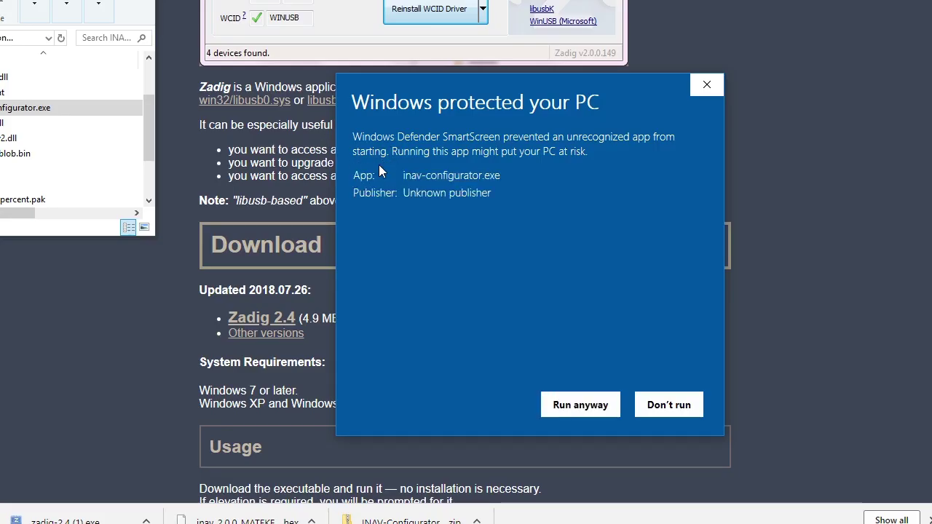
pyautogui.click(575, 405)
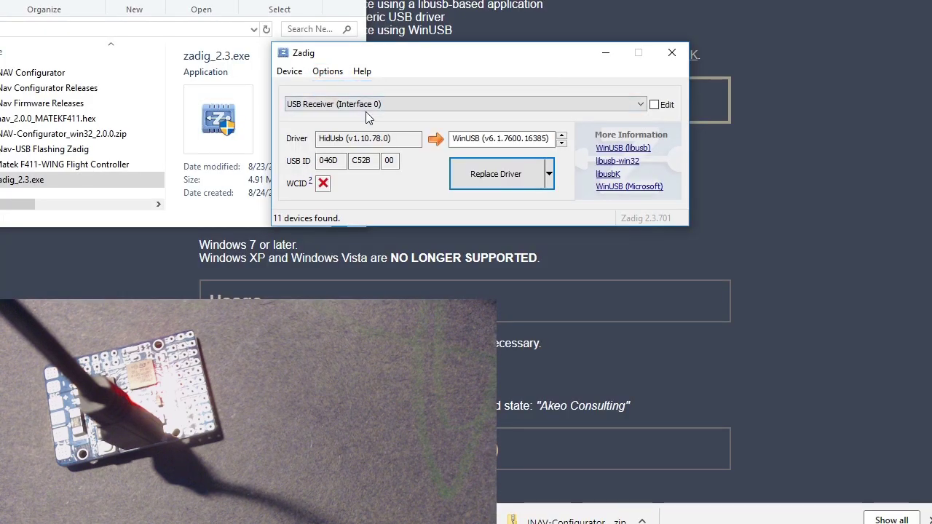
# - Reinstall the WinUSB (v6.1.7600.16385) driver for the STM32 BOOTLOADER device in Zadig, and close Zadig
pyautogui.click(641, 104)
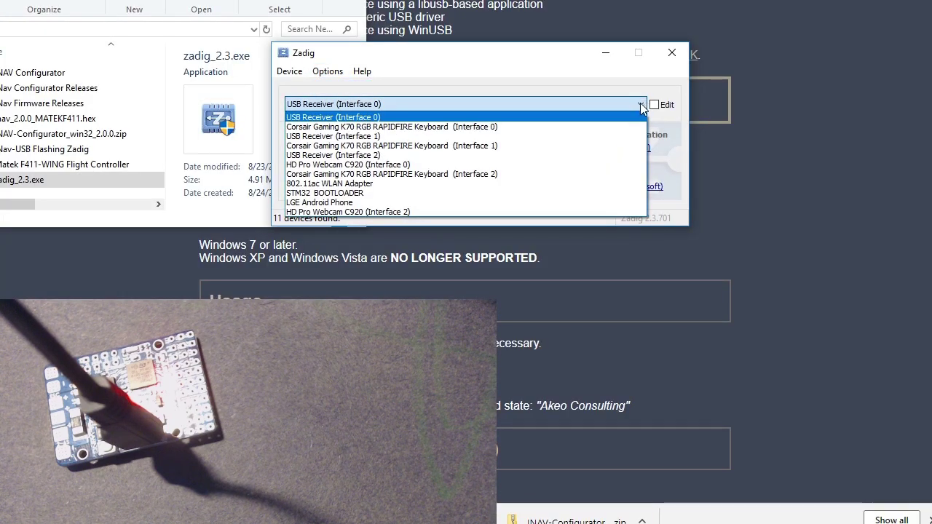
pyautogui.click(342, 193)
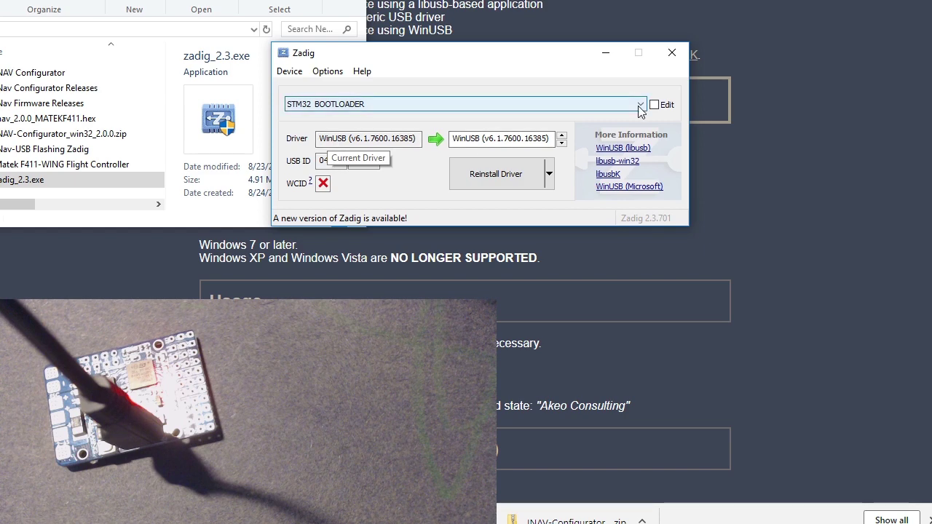
pyautogui.click(500, 178)
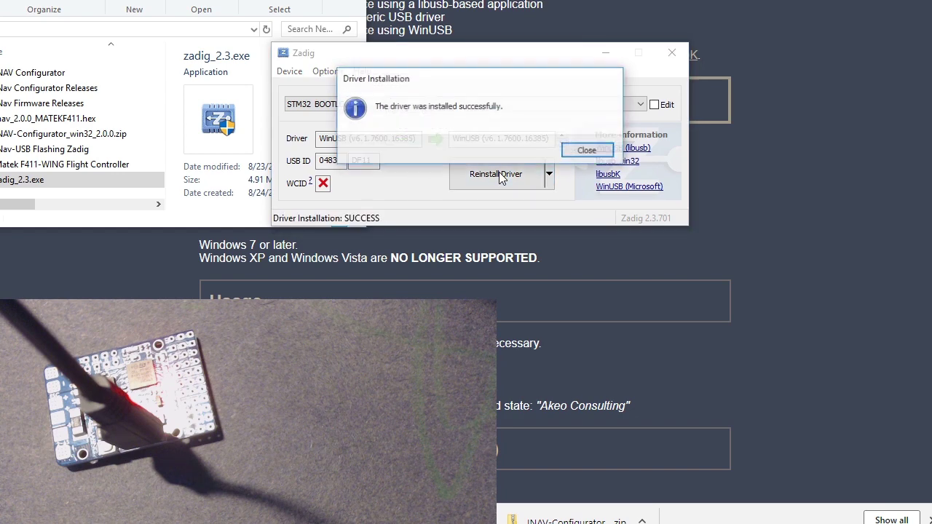
pyautogui.click(588, 151)
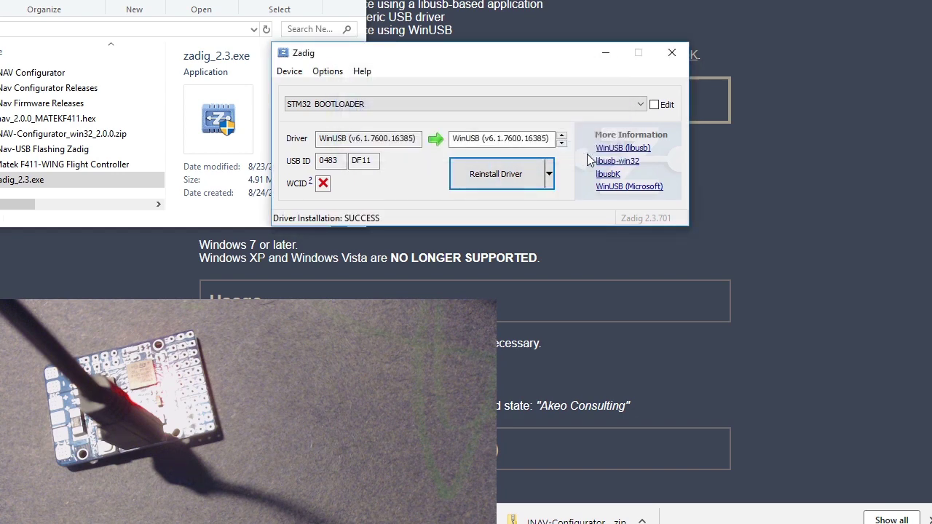
pyautogui.click(671, 53)
pyautogui.click(661, 68)
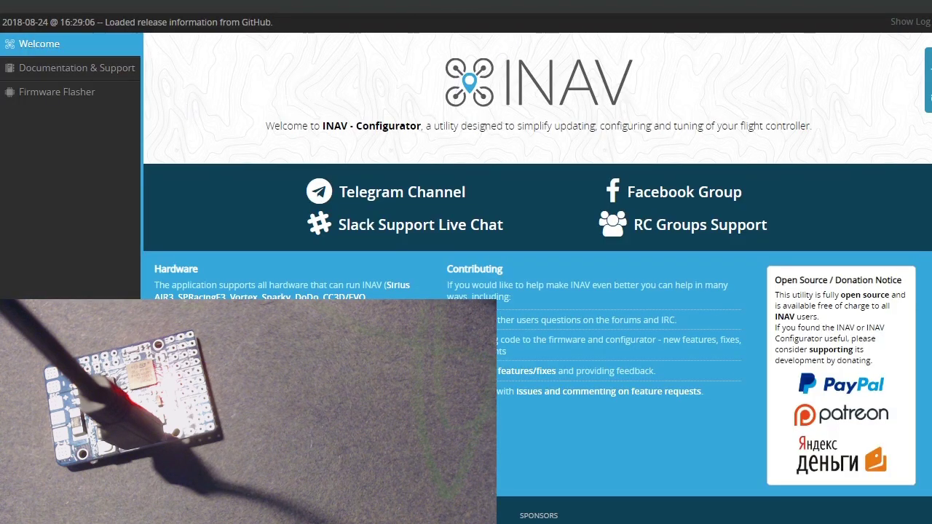
# - Load the local firmware file inav_2.0.0_MATEKF411.hex from New folder into the Firmware Flasher and flash it to the board
pyautogui.click(56, 97)
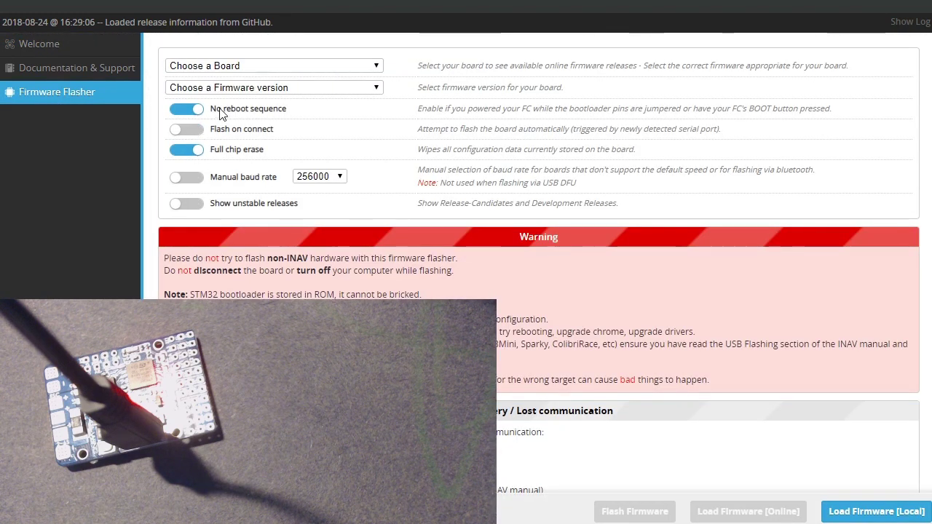
pyautogui.click(867, 514)
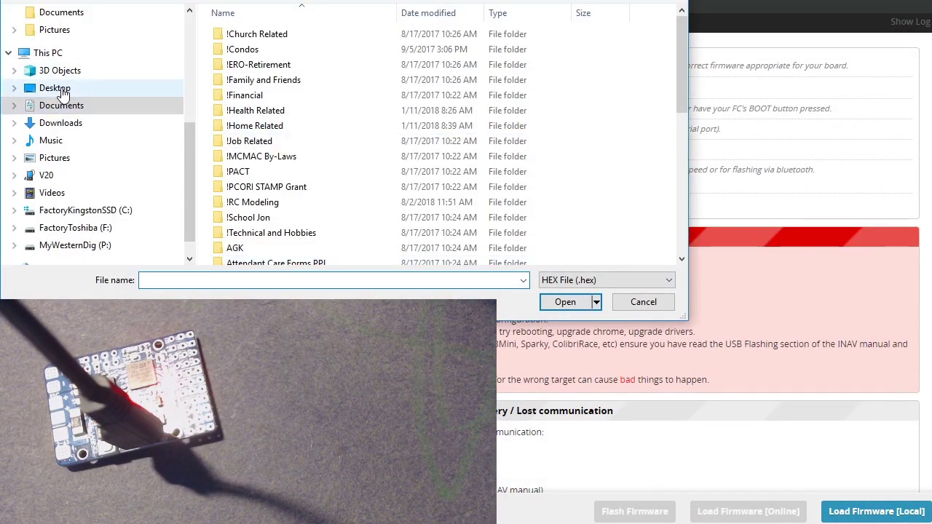
pyautogui.click(61, 88)
pyautogui.doubleClick(256, 203)
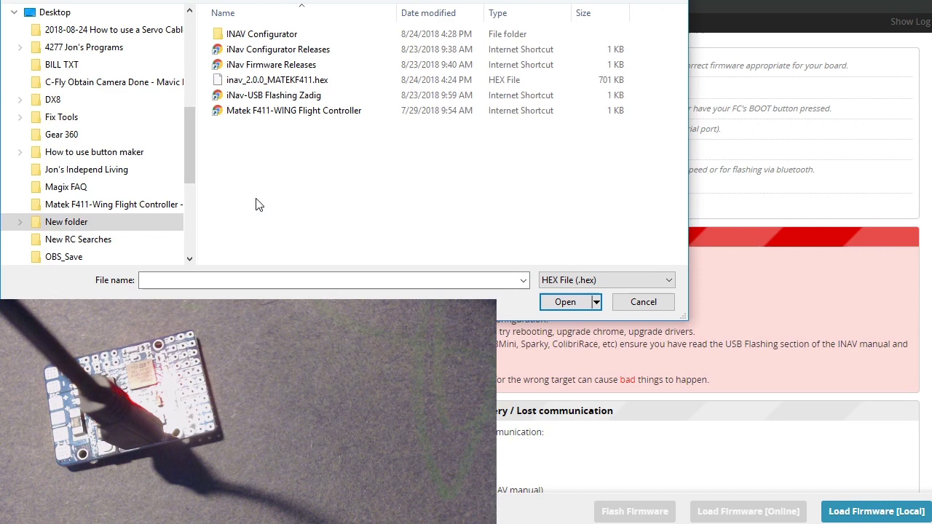
pyautogui.click(285, 81)
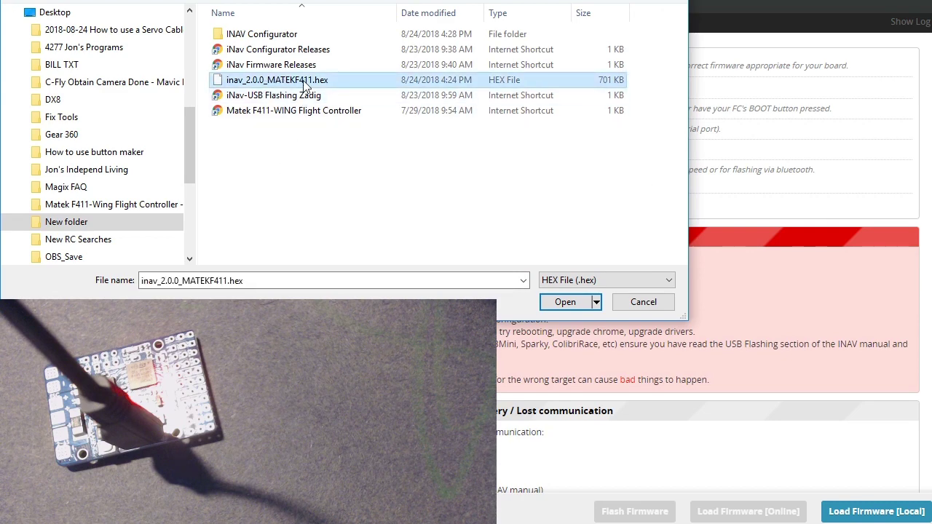
pyautogui.click(562, 301)
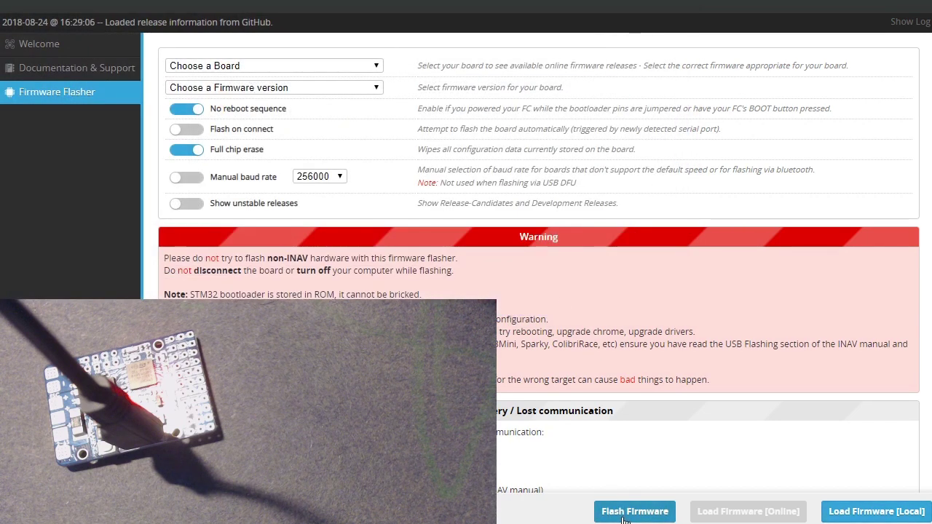
pyautogui.click(624, 517)
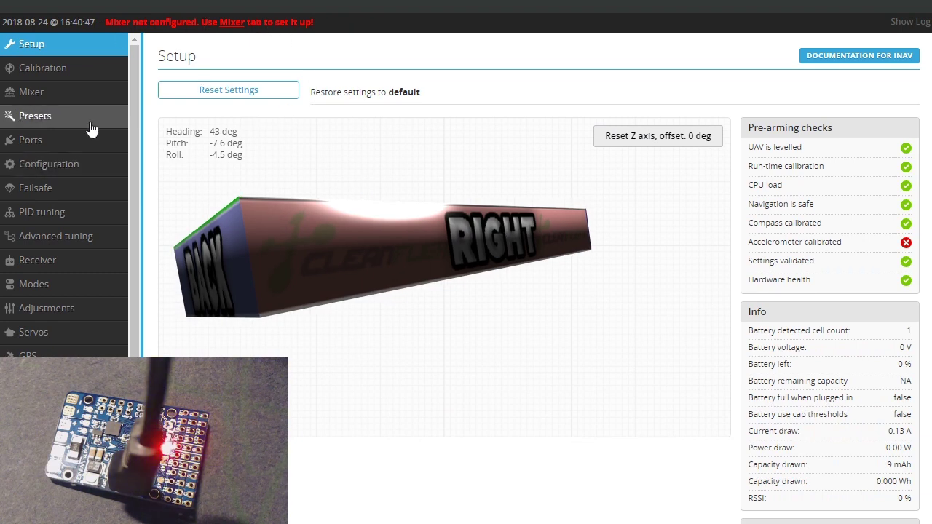
# - Set the mixer's platform type to Airplane
pyautogui.click(51, 92)
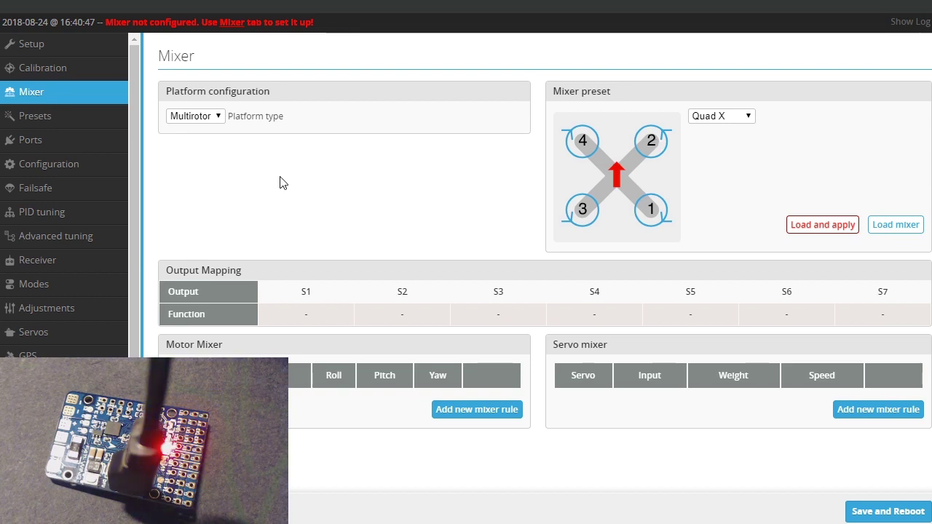
pyautogui.click(218, 116)
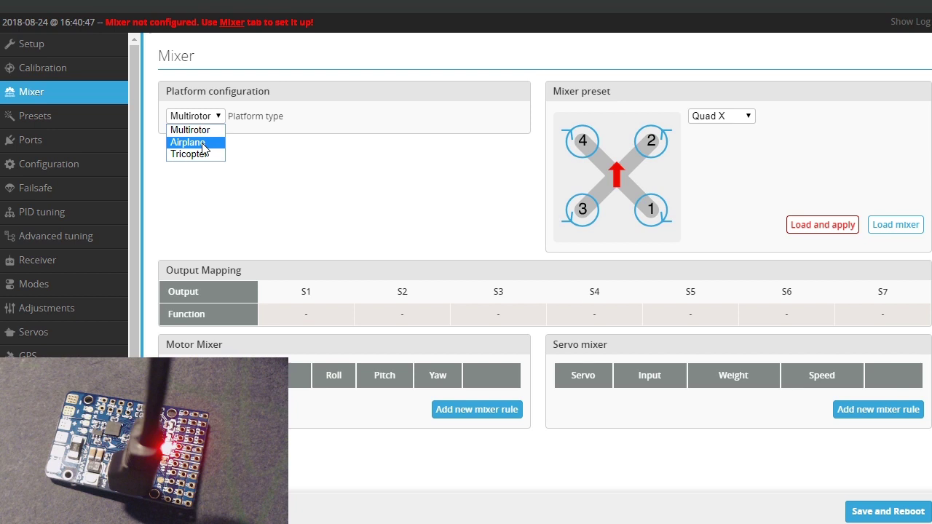
pyautogui.click(203, 143)
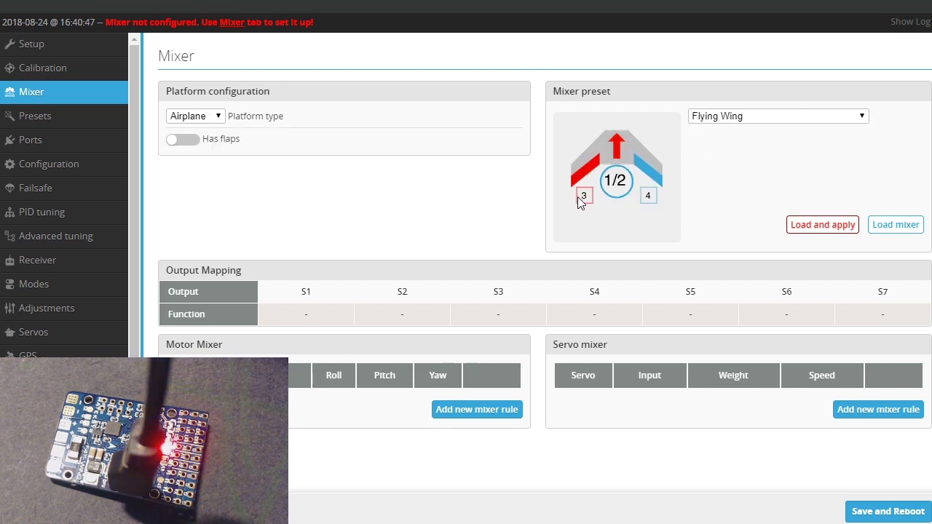
# - Load and apply the Airplane with differential thrust mixer preset, confirming the overwrite with a save and reboot
pyautogui.click(866, 115)
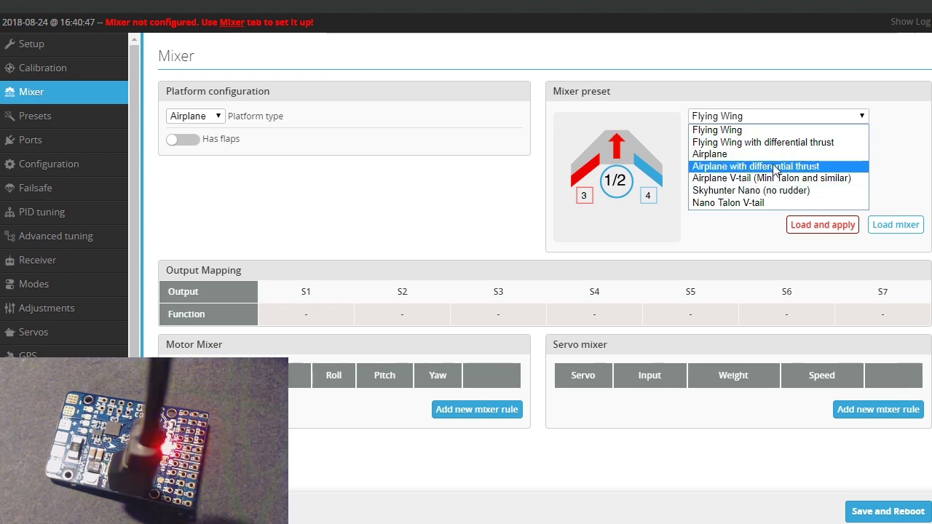
pyautogui.click(752, 172)
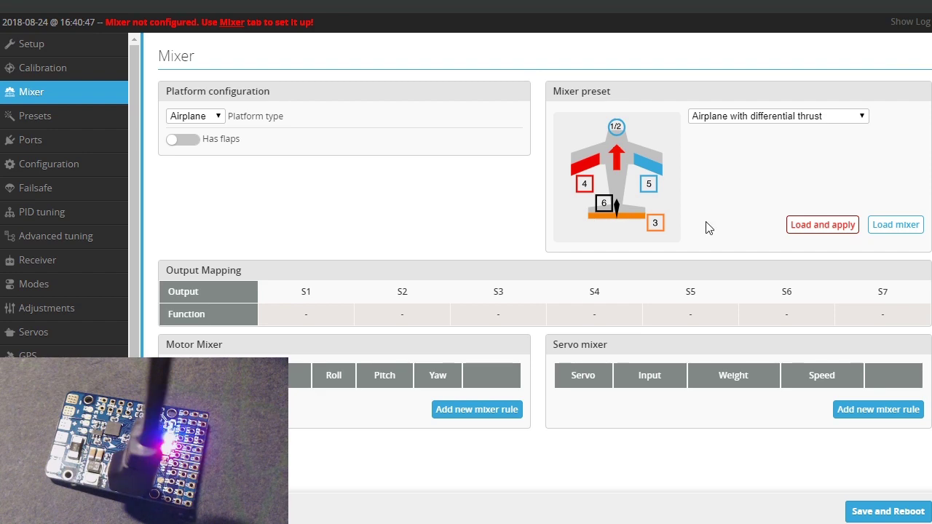
pyautogui.click(817, 220)
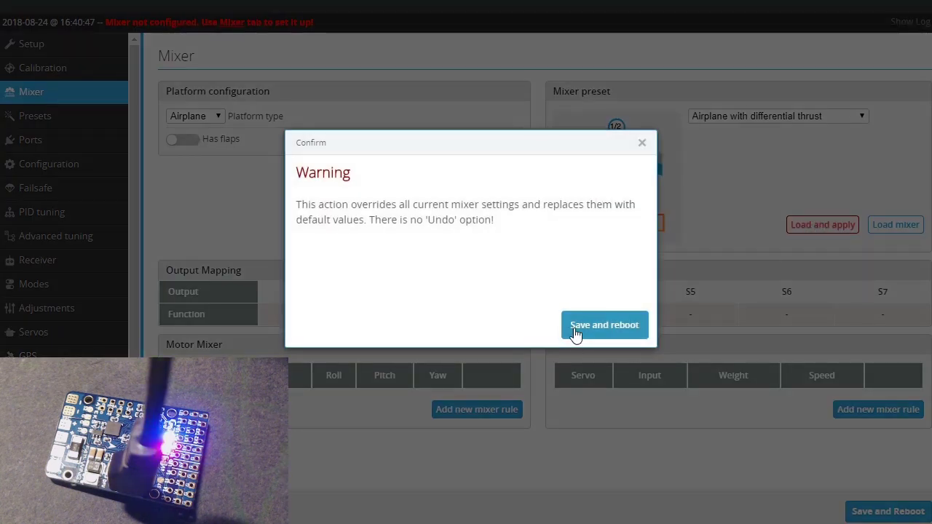
pyautogui.click(598, 325)
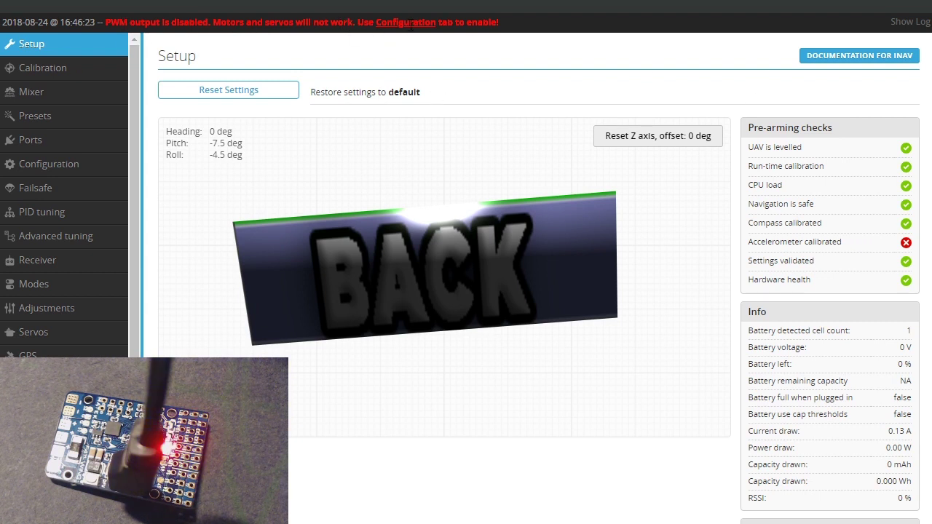
# - Enable motor and servo output in the ESC/Motor features, and save and reboot the board
pyautogui.click(45, 163)
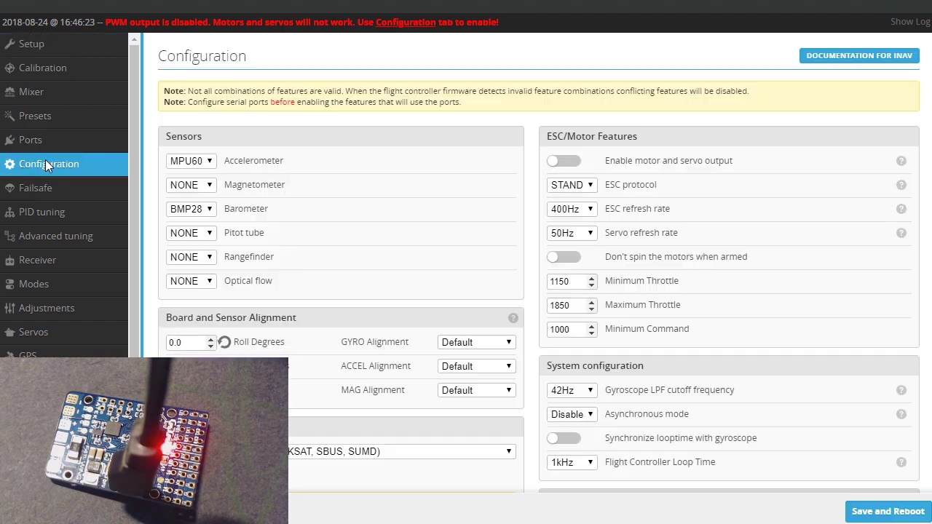
pyautogui.click(565, 163)
pyautogui.click(863, 512)
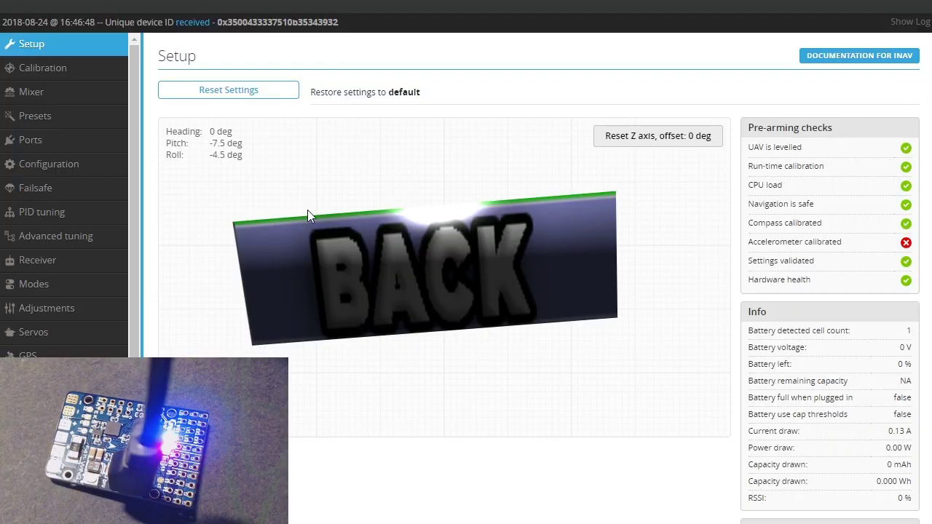
# - Enable "Don't spin the motors when armed", set the receiver mode to PPM RX input, and save and reboot
pyautogui.click(55, 167)
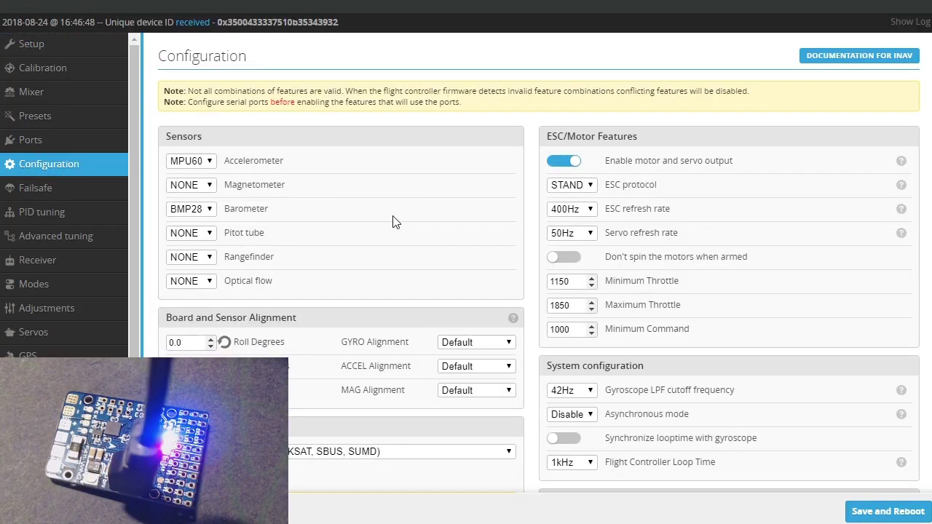
pyautogui.click(568, 259)
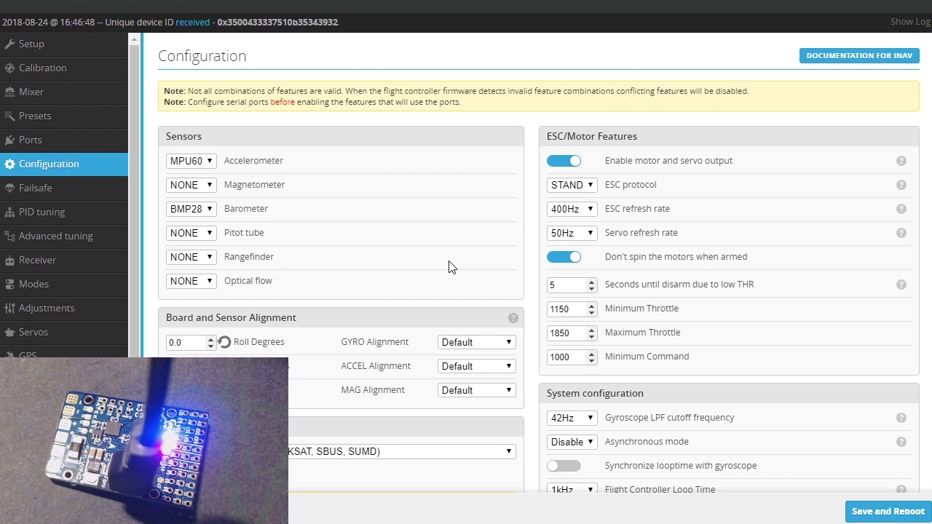
pyautogui.scroll(-2, 416, 245)
pyautogui.scroll(-1, 379, 282)
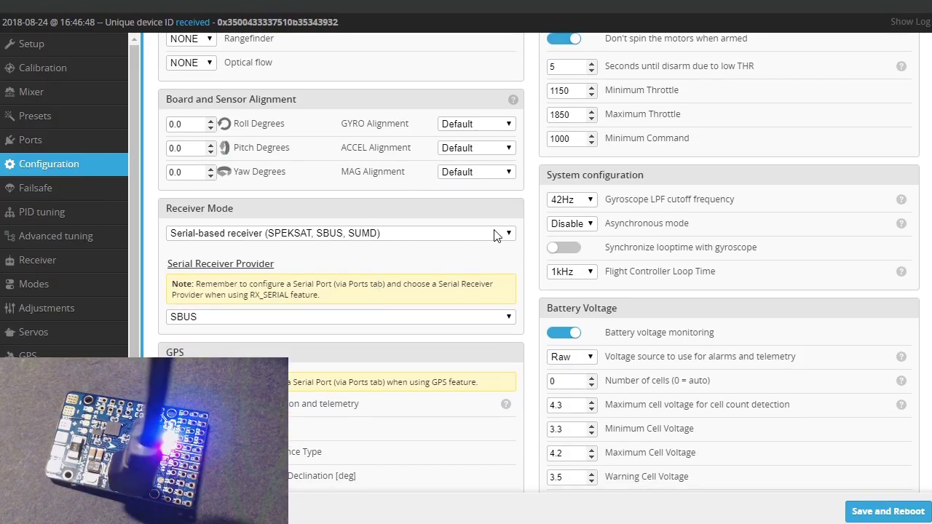
pyautogui.click(368, 233)
pyautogui.click(368, 260)
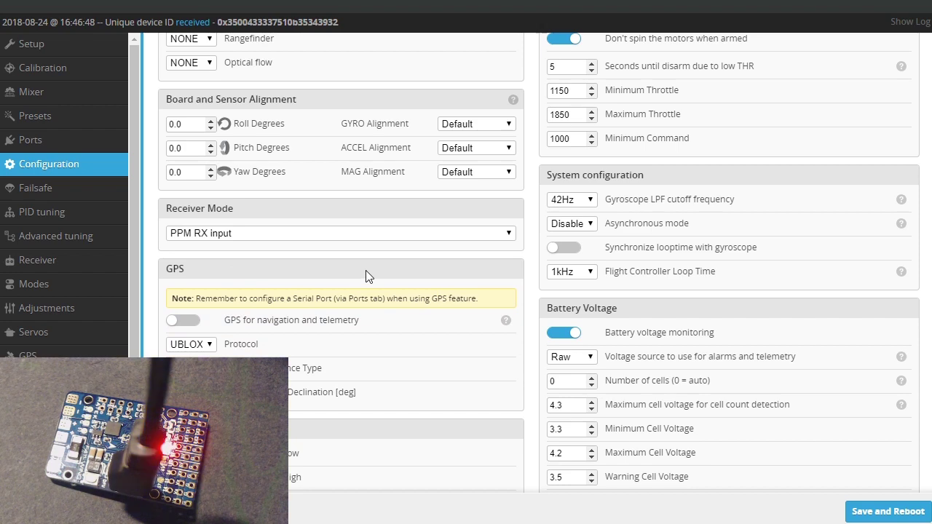
pyautogui.click(858, 511)
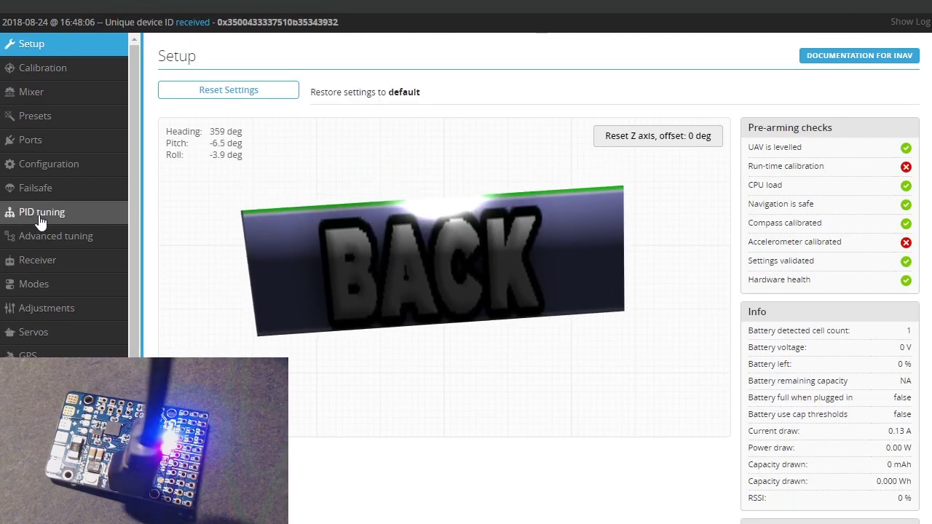
# - Disable CPU based serial ports among the other configuration features, and save and reboot
pyautogui.click(16, 141)
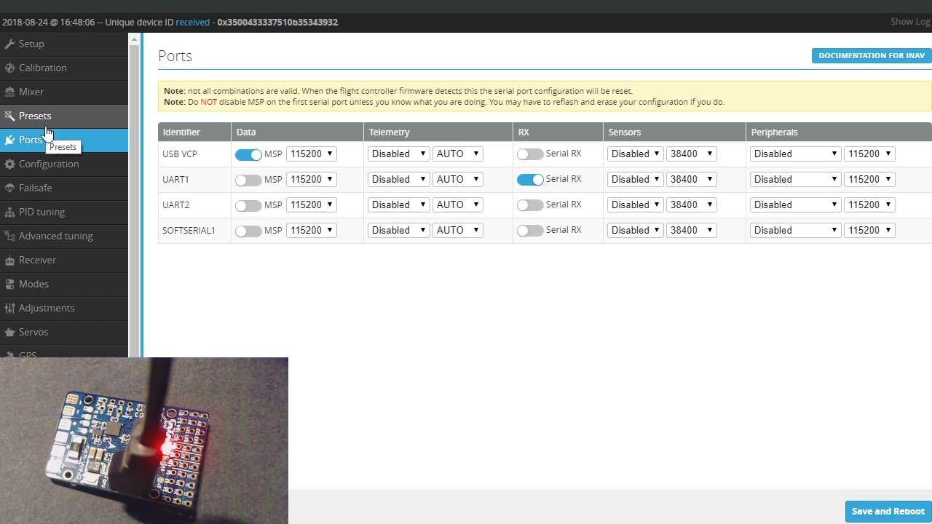
pyautogui.click(45, 164)
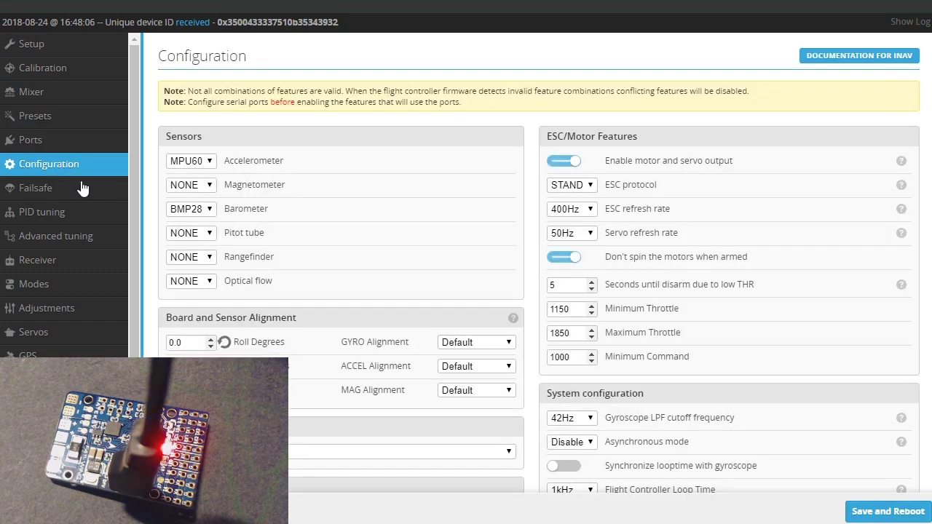
pyautogui.scroll(-3, 637, 230)
pyautogui.scroll(-12, 637, 231)
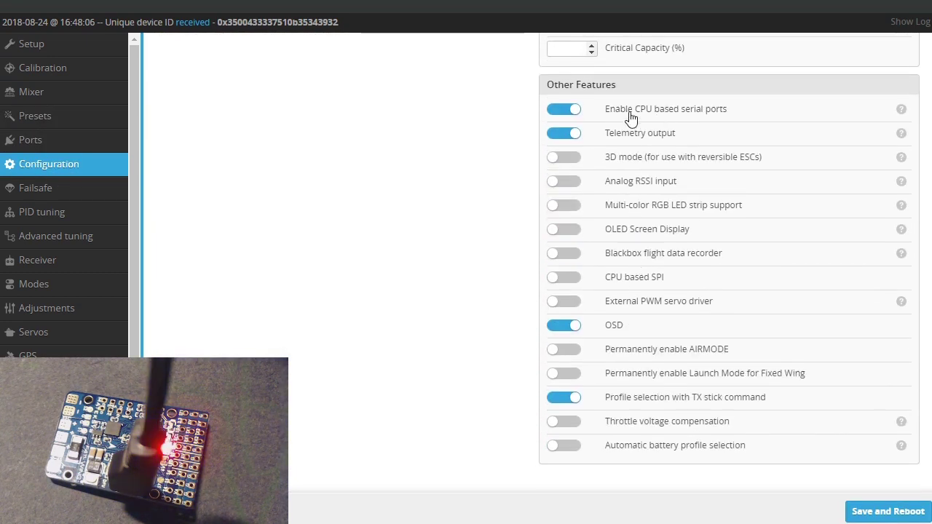
pyautogui.click(563, 109)
pyautogui.click(884, 514)
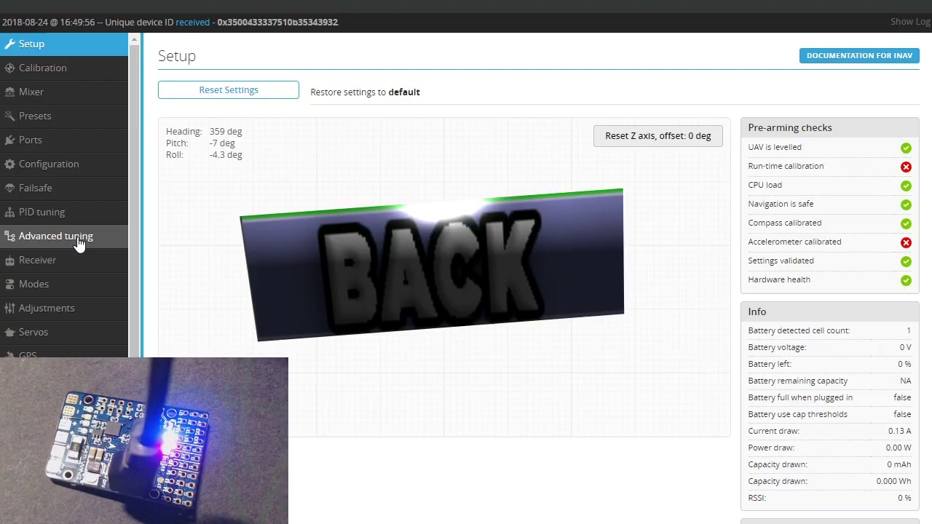
# - Set the UART2 sensor function to GPS, keep Serial RX enabled on UART1, and save and reboot
pyautogui.click(31, 140)
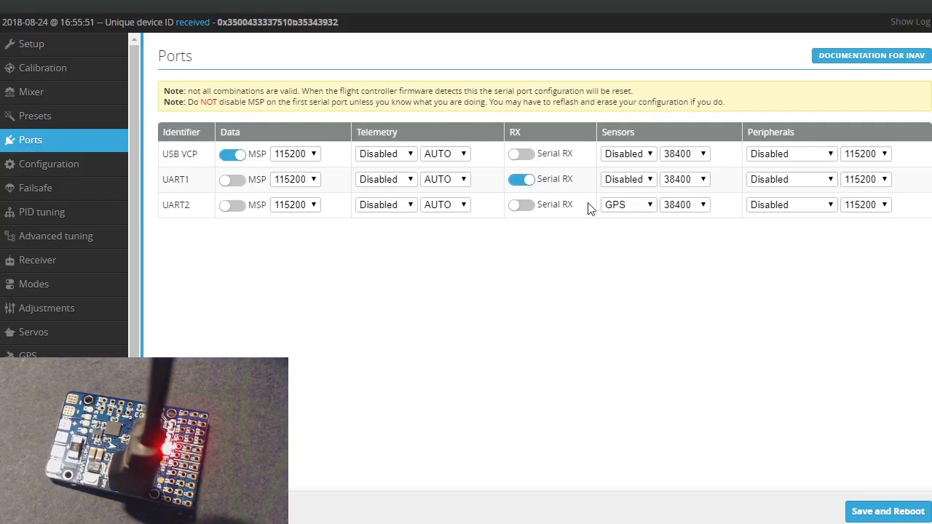
pyautogui.click(522, 180)
pyautogui.click(530, 180)
pyautogui.click(643, 207)
pyautogui.click(634, 231)
pyautogui.click(887, 511)
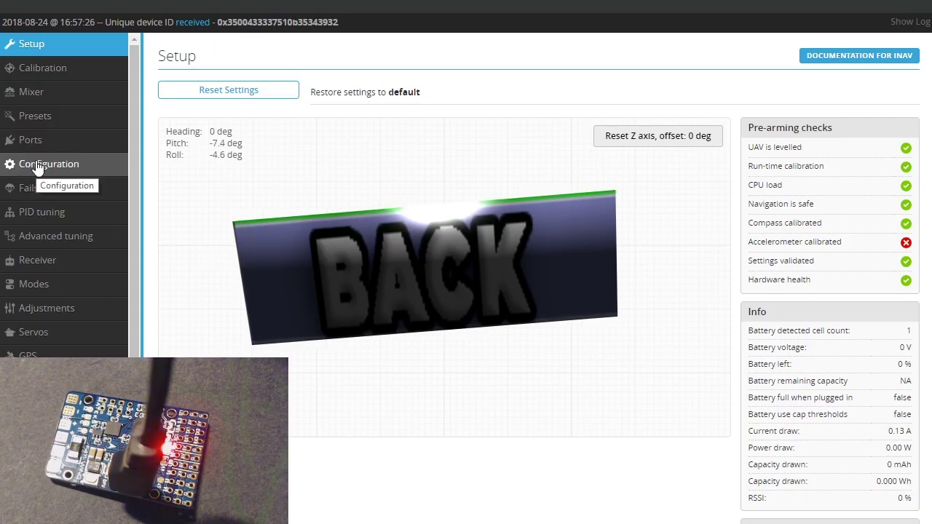
# - Review the GPS options in the configuration and the function assignments of the serial ports
pyautogui.click(36, 166)
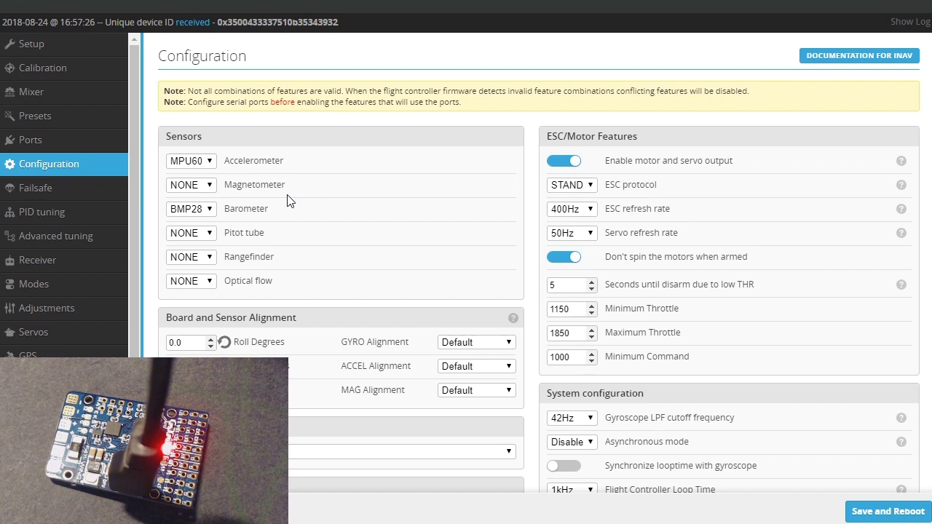
pyautogui.scroll(-4, 292, 233)
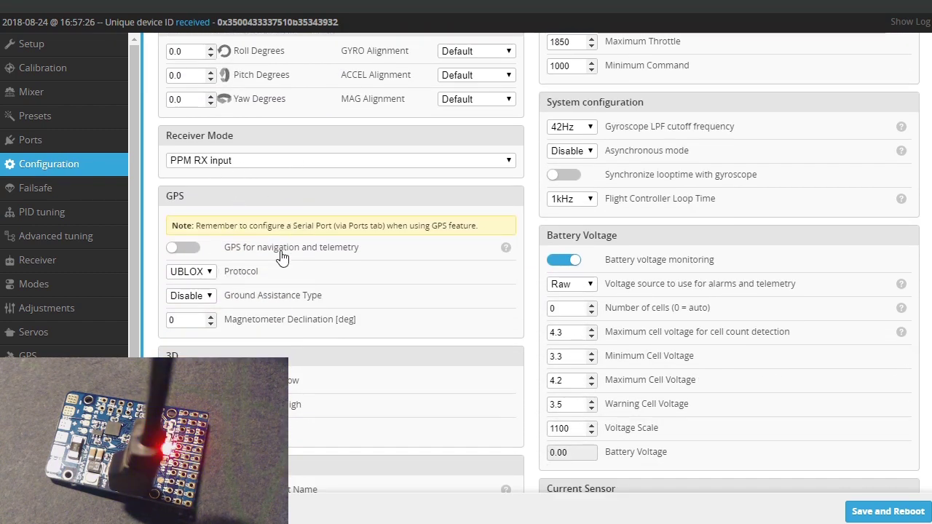
pyautogui.scroll(-1, 283, 259)
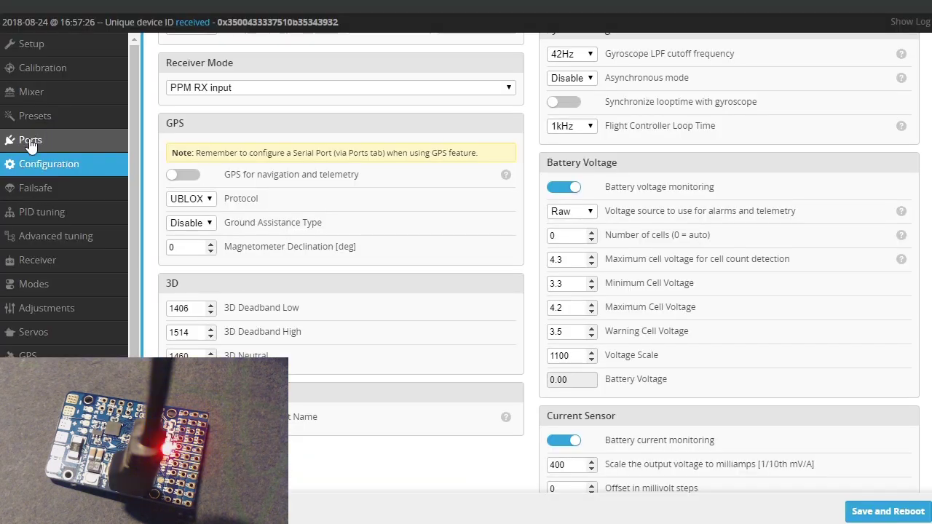
pyautogui.click(33, 140)
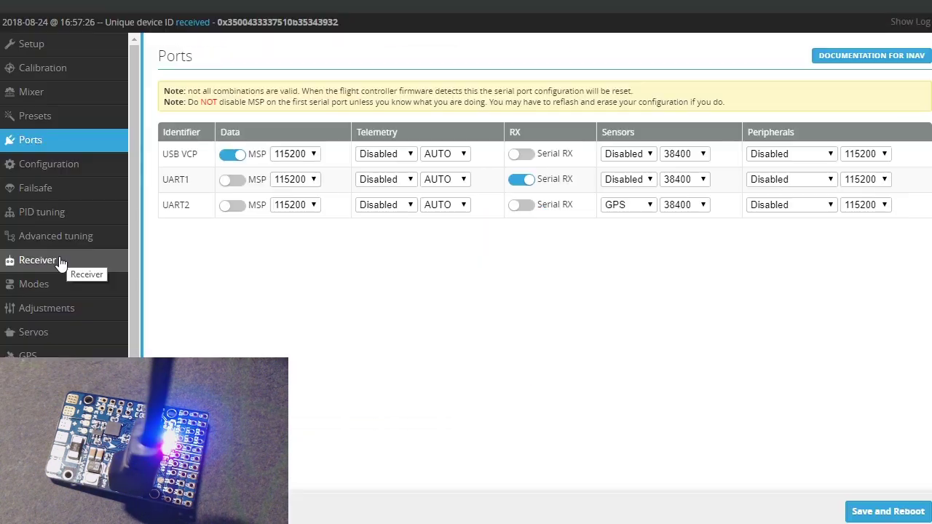
# - Set the receiver's channel map to TAER and its RSSI channel to CH8, and refresh the receiver data
pyautogui.click(59, 256)
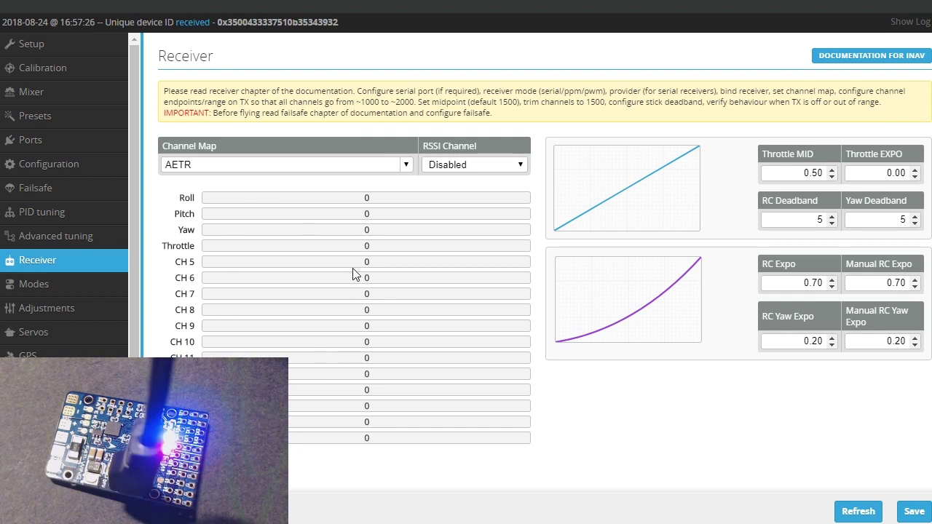
pyautogui.click(407, 166)
pyautogui.click(241, 204)
pyautogui.click(521, 168)
pyautogui.click(437, 242)
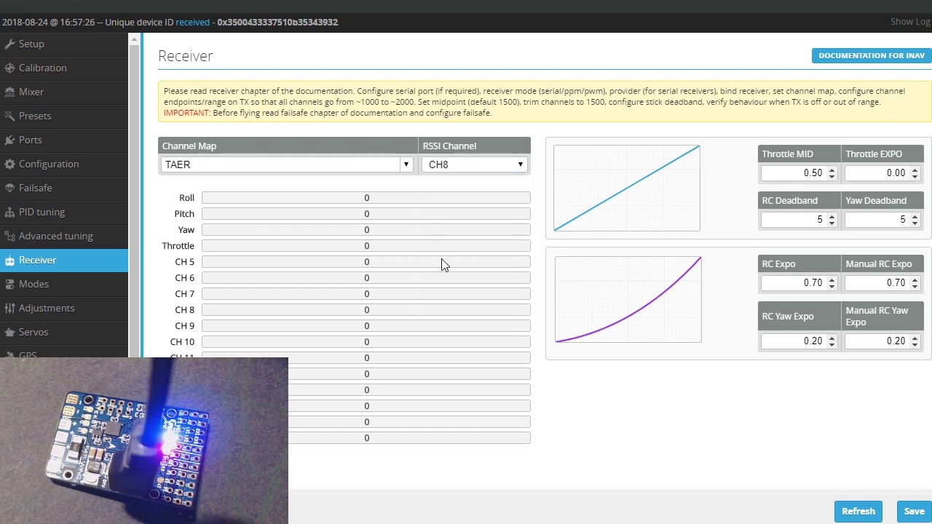
pyautogui.click(856, 511)
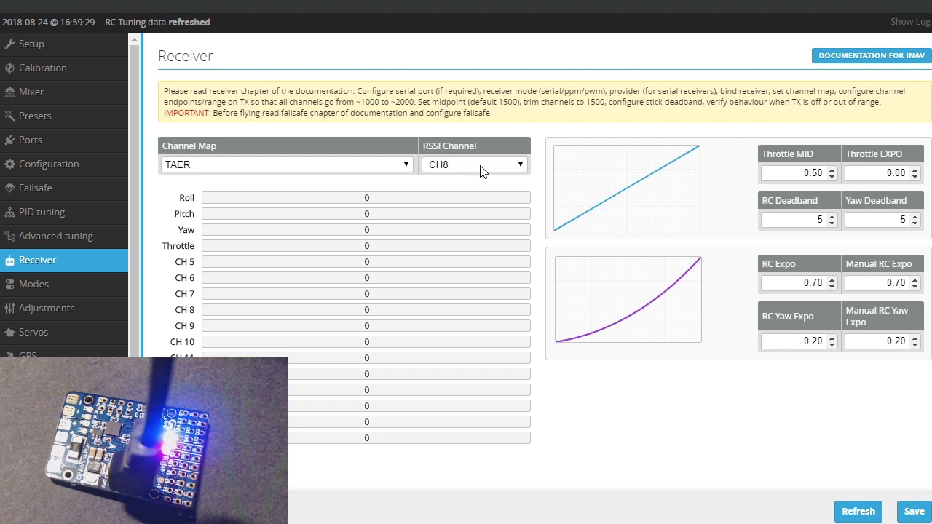
# - Choose RTH as the failsafe procedure, and save and reboot the board
pyautogui.click(42, 188)
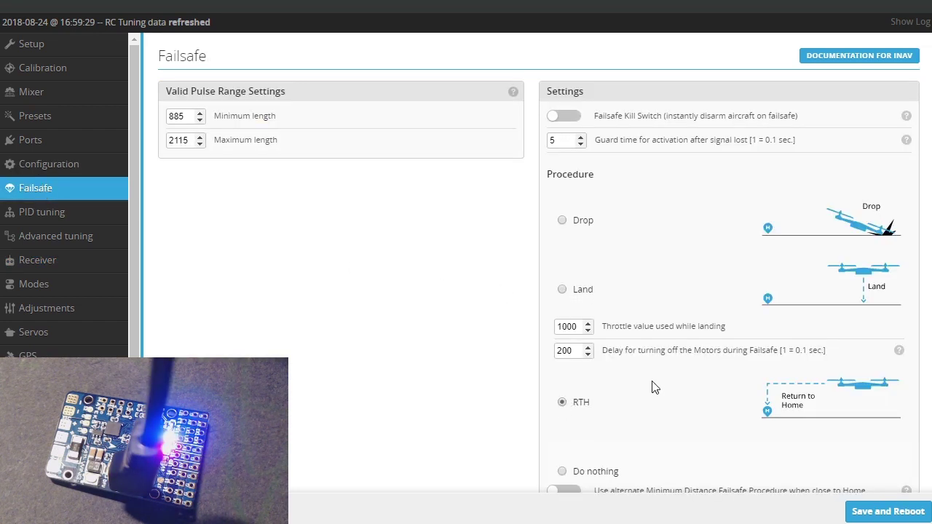
pyautogui.scroll(-1, 655, 388)
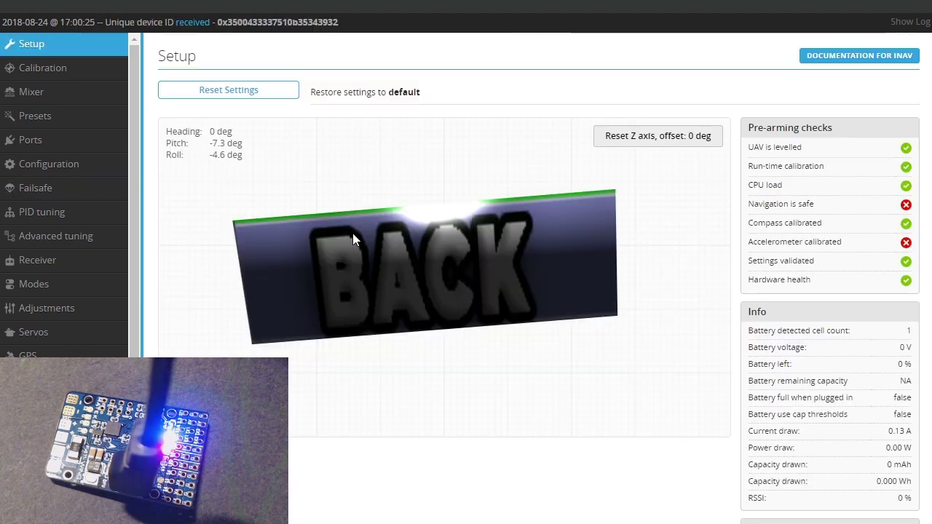
# - Add CH 5 mode ranges of 1300 to 1675 for ANGLE and 1675 to 2100 for HORIZON
pyautogui.click(67, 284)
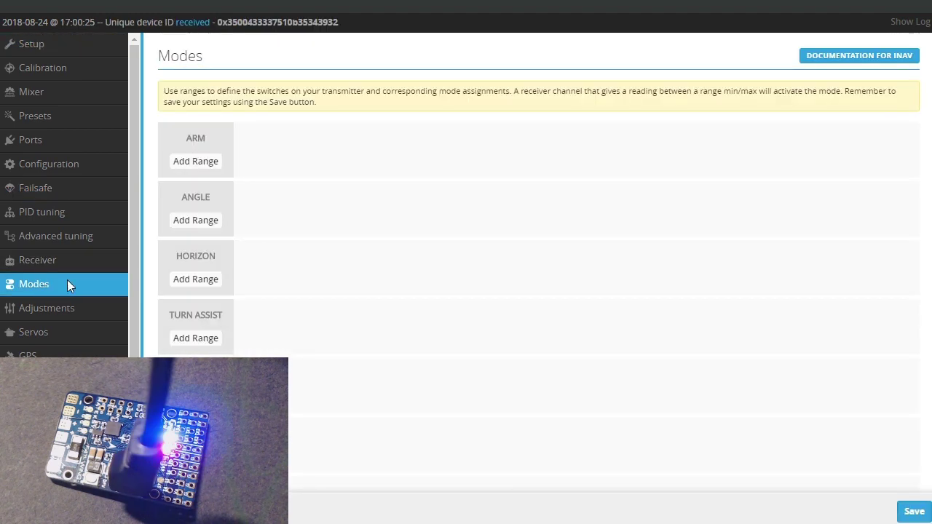
pyautogui.click(197, 220)
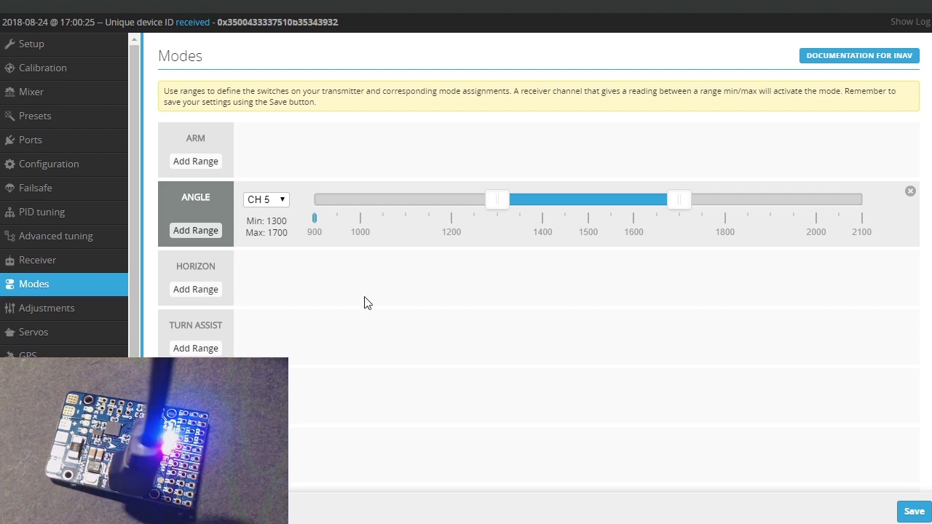
pyautogui.click(192, 291)
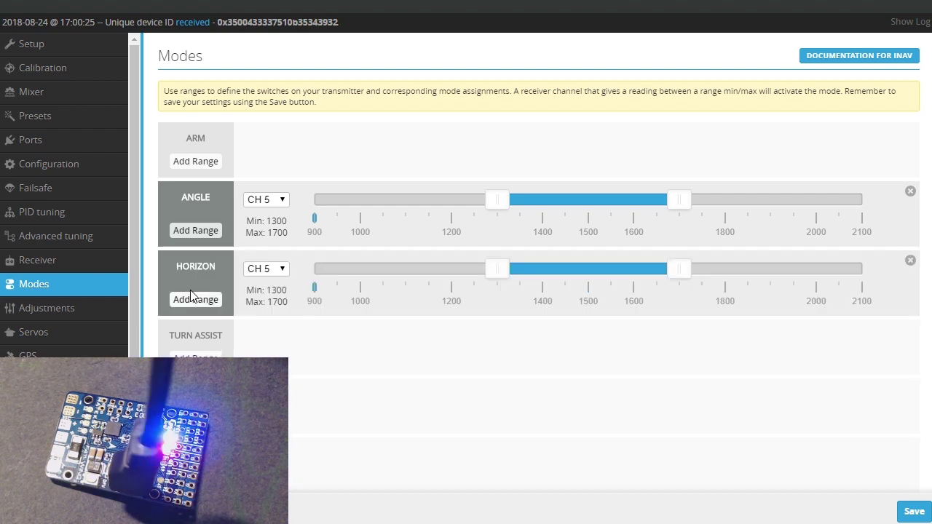
pyautogui.moveTo(684, 268); pyautogui.dragTo(876, 265)
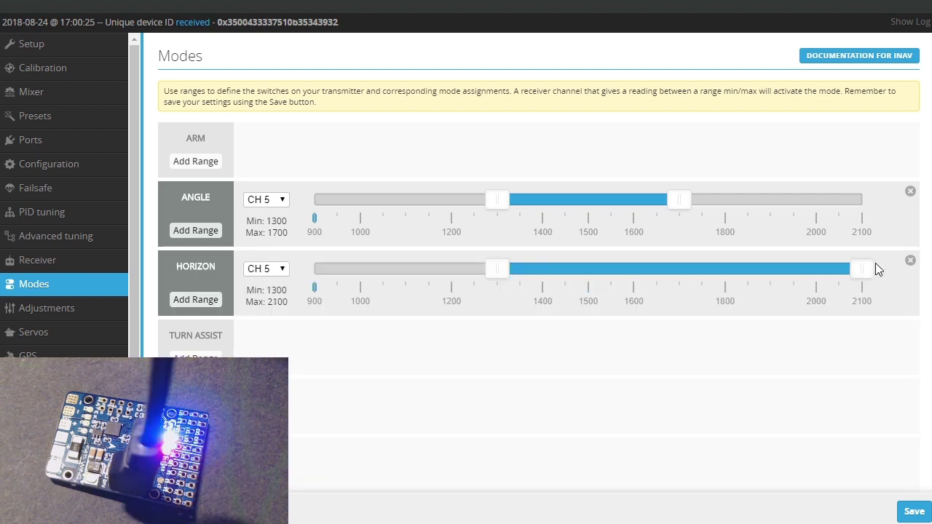
pyautogui.moveTo(498, 269); pyautogui.dragTo(677, 284)
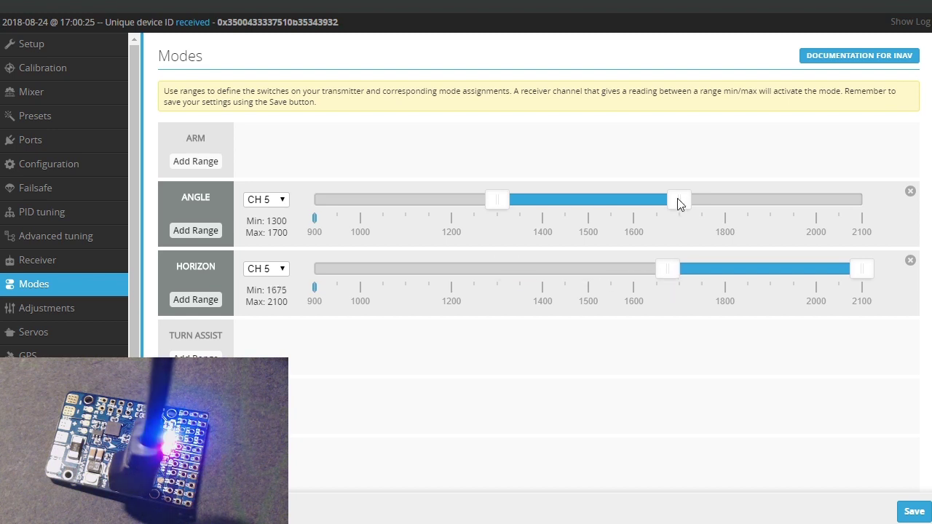
pyautogui.moveTo(677, 203); pyautogui.dragTo(667, 202)
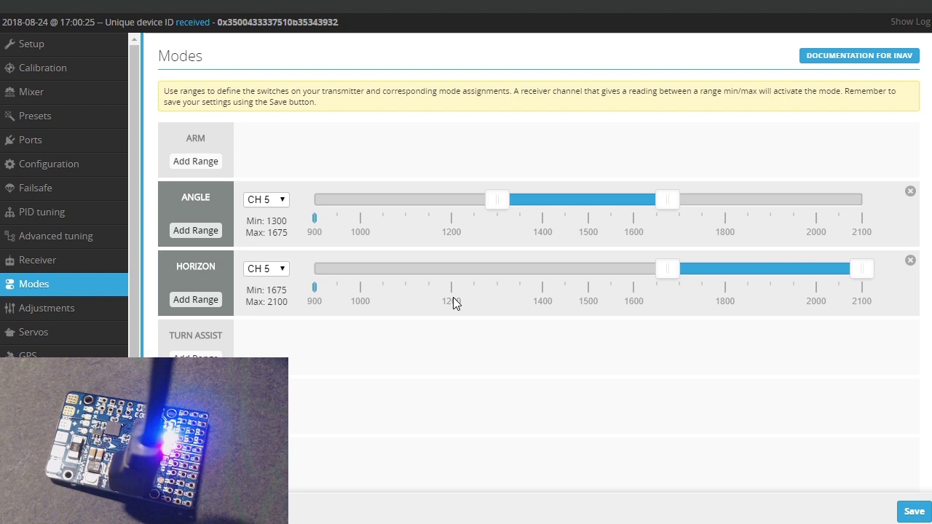
# - Look through the remaining modes, including Servo Autotrim, Auto Tune, Killswitch, Failsafe and the camera controls
pyautogui.scroll(-8, 452, 303)
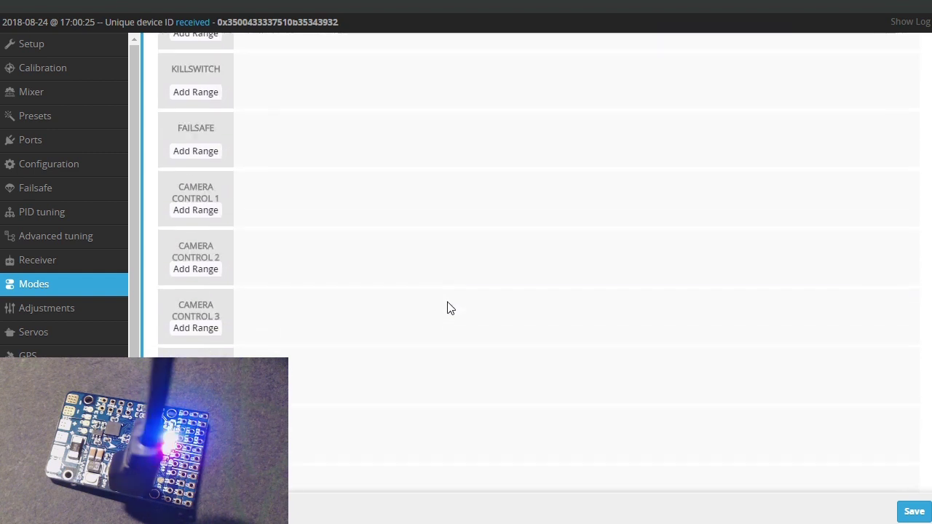
pyautogui.scroll(5, 445, 312)
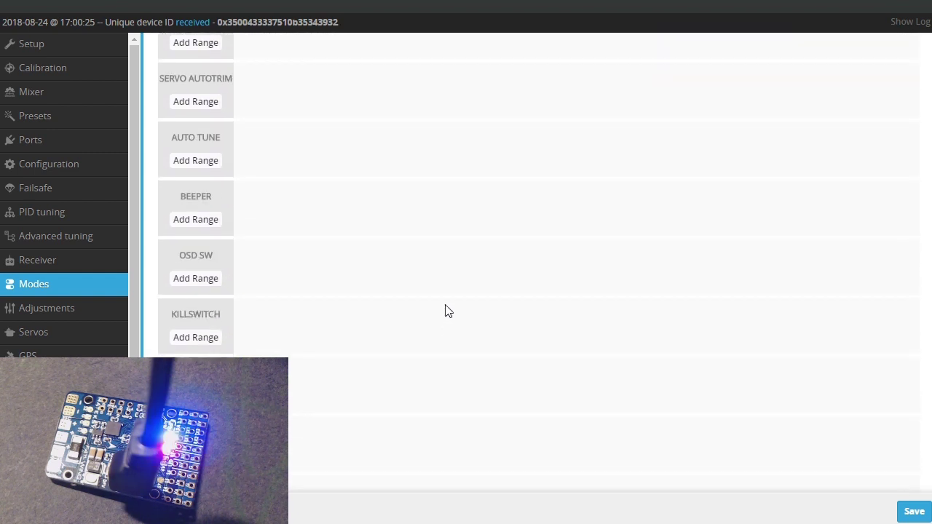
pyautogui.scroll(-5, 393, 319)
pyautogui.scroll(5, 346, 324)
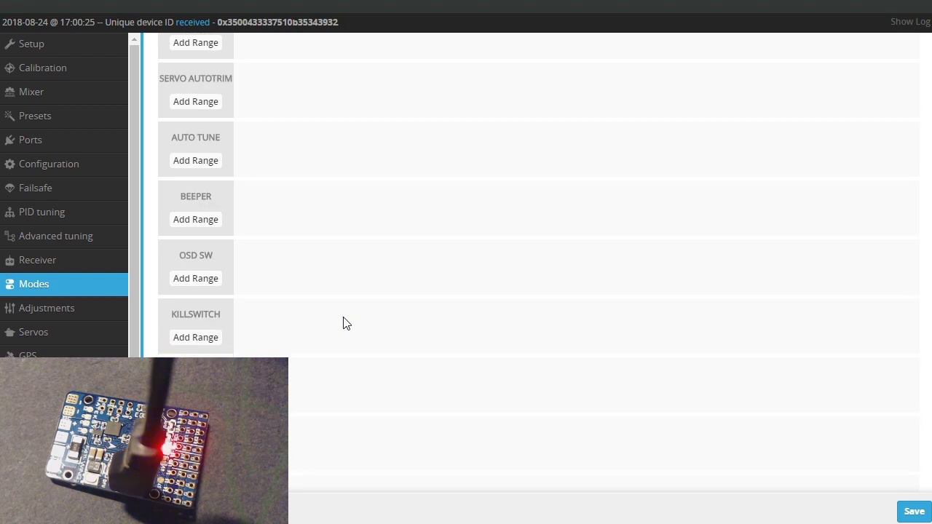
pyautogui.scroll(5, 350, 326)
pyautogui.scroll(-10, 306, 310)
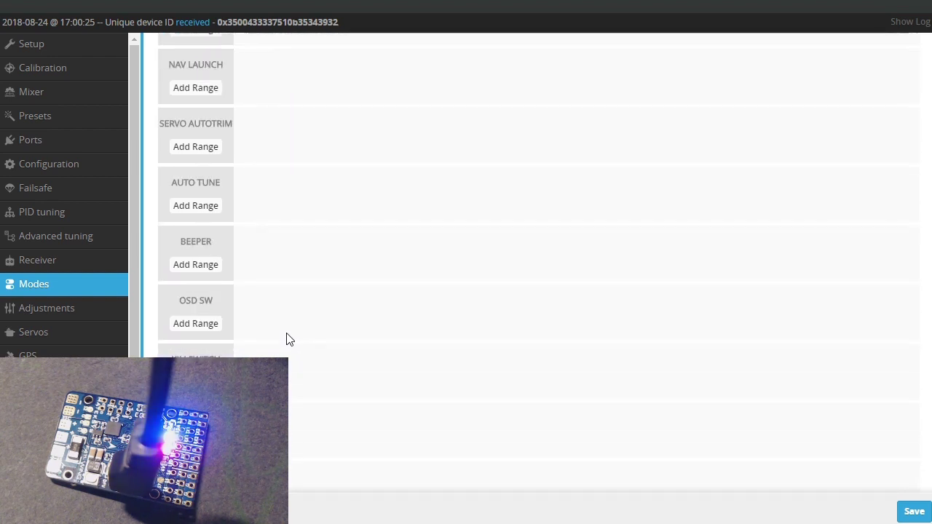
pyautogui.scroll(10, 348, 262)
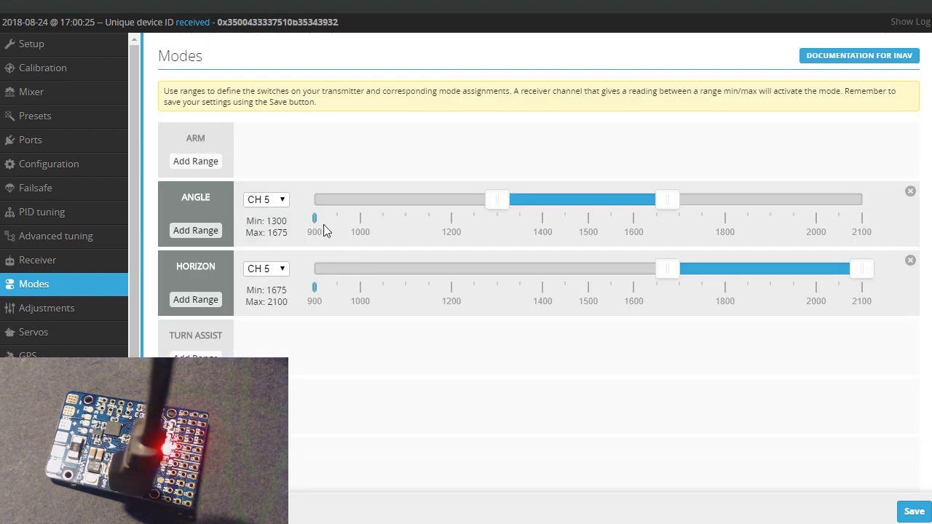
# - Open the OSD setup and look through its display elements from General to Maps and Radars, trying the Heading element on and off
pyautogui.scroll(-1, 121, 193)
pyautogui.click(44, 373)
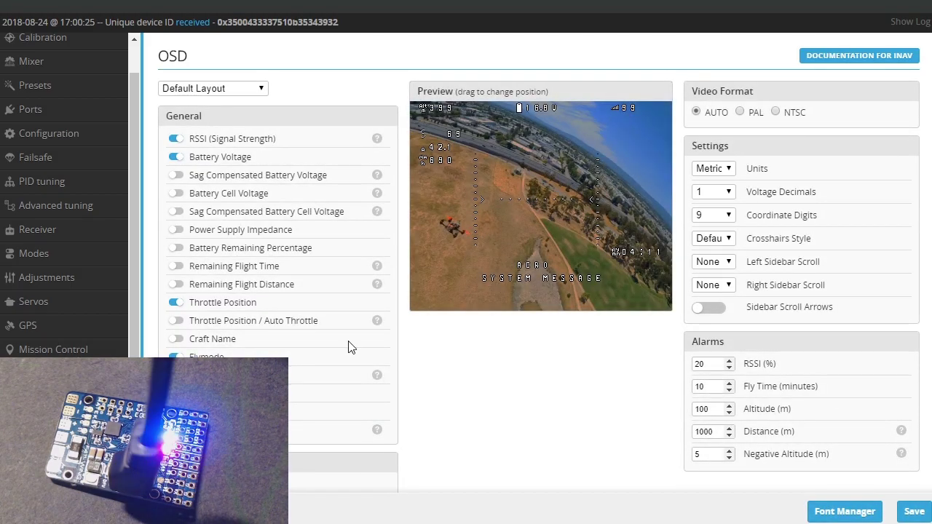
pyautogui.scroll(-1, 376, 187)
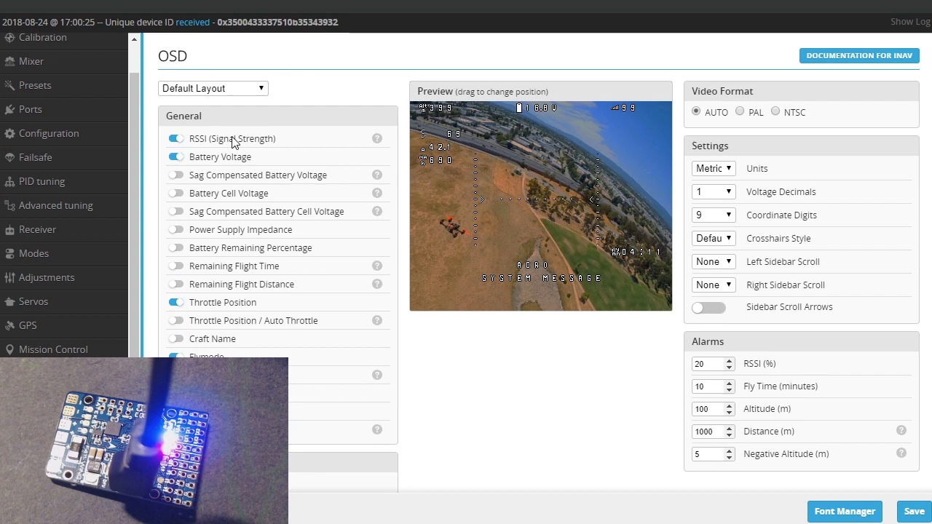
pyautogui.scroll(-2, 245, 217)
pyautogui.scroll(1, 240, 222)
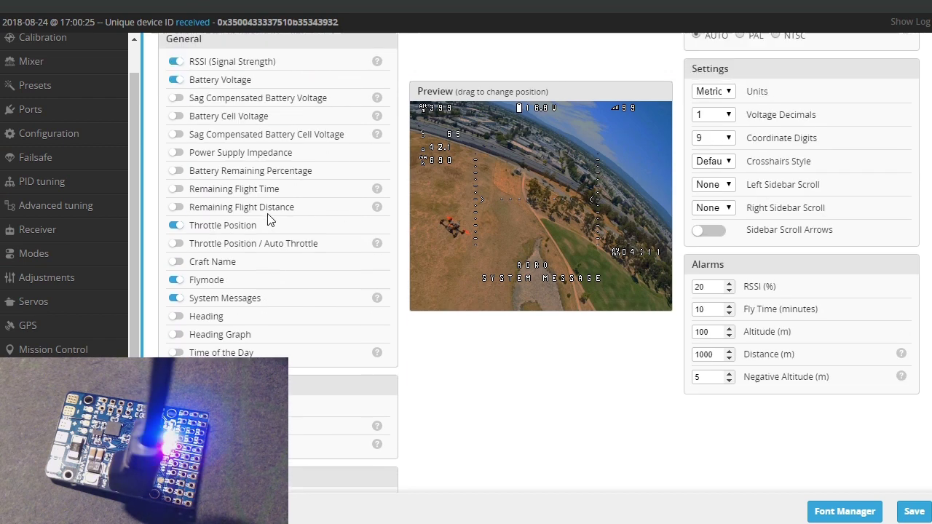
pyautogui.click(176, 320)
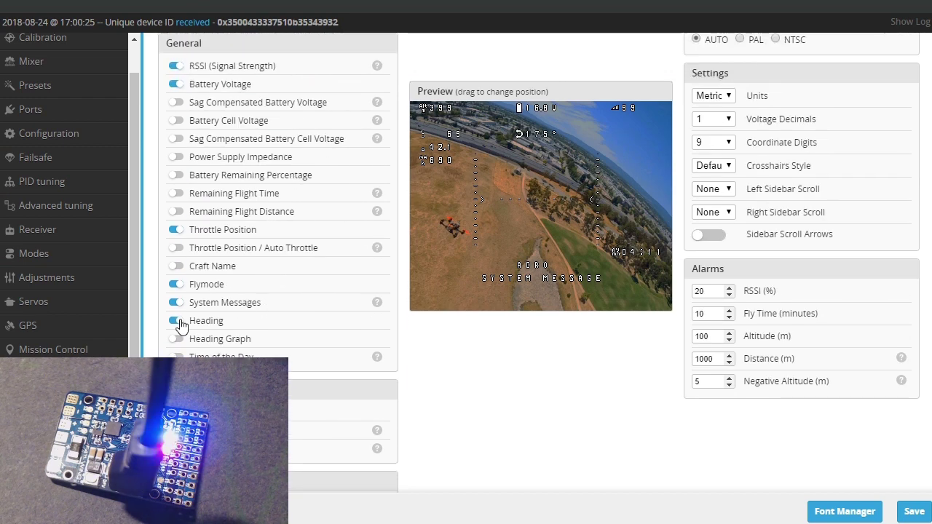
pyautogui.click(175, 321)
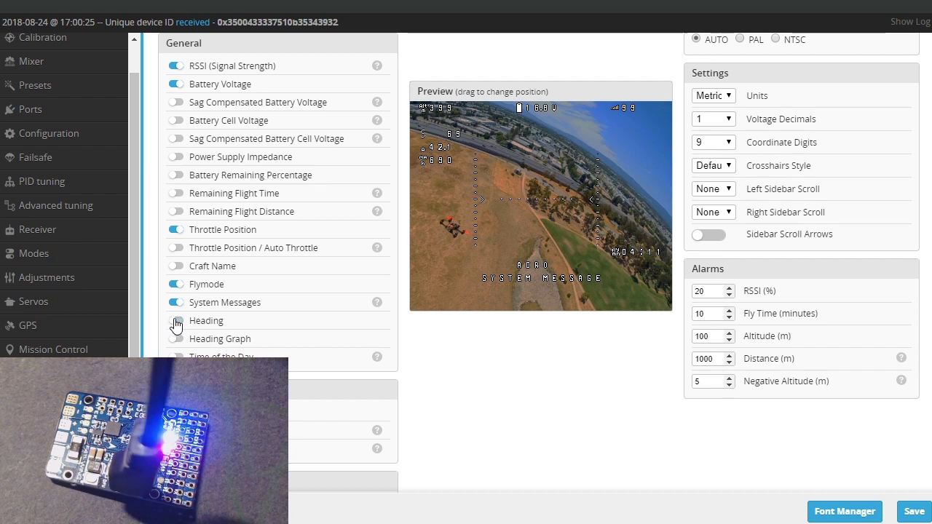
pyautogui.scroll(-4, 433, 335)
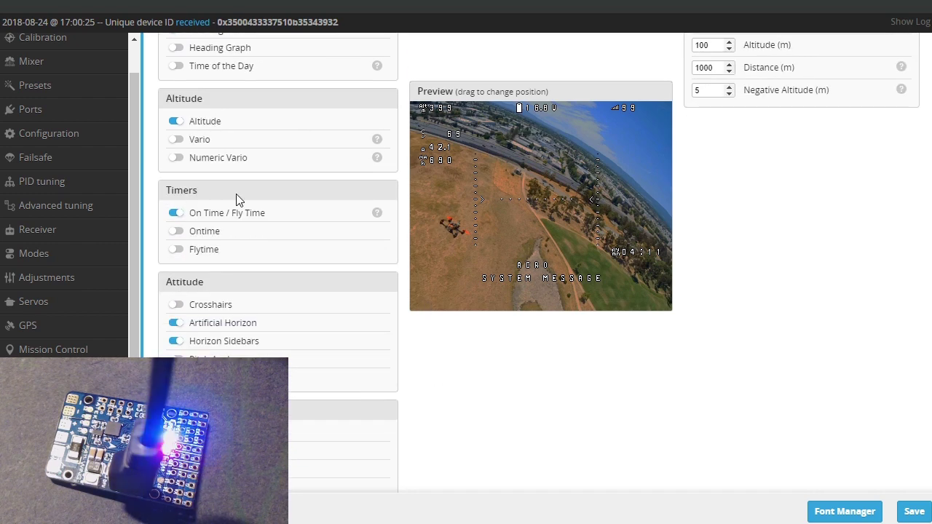
pyautogui.scroll(-1, 218, 350)
pyautogui.scroll(-9, 218, 342)
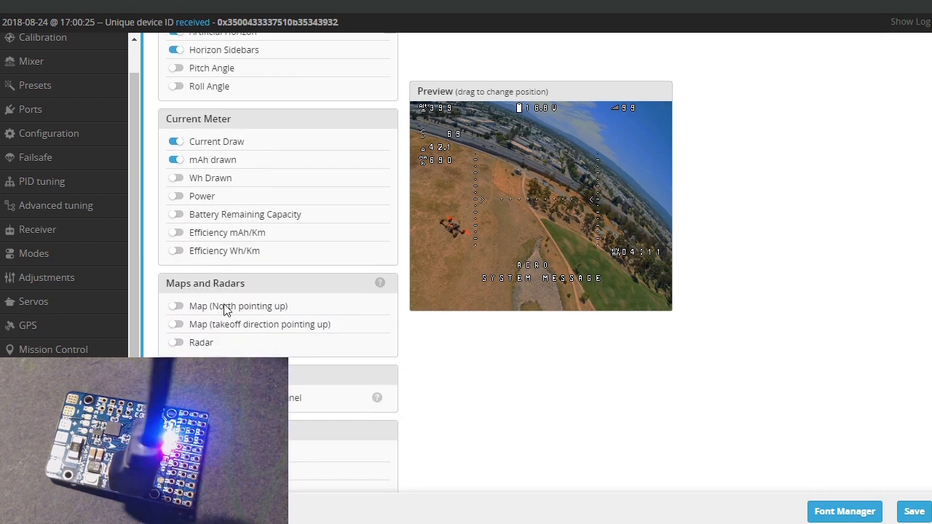
pyautogui.scroll(14, 228, 311)
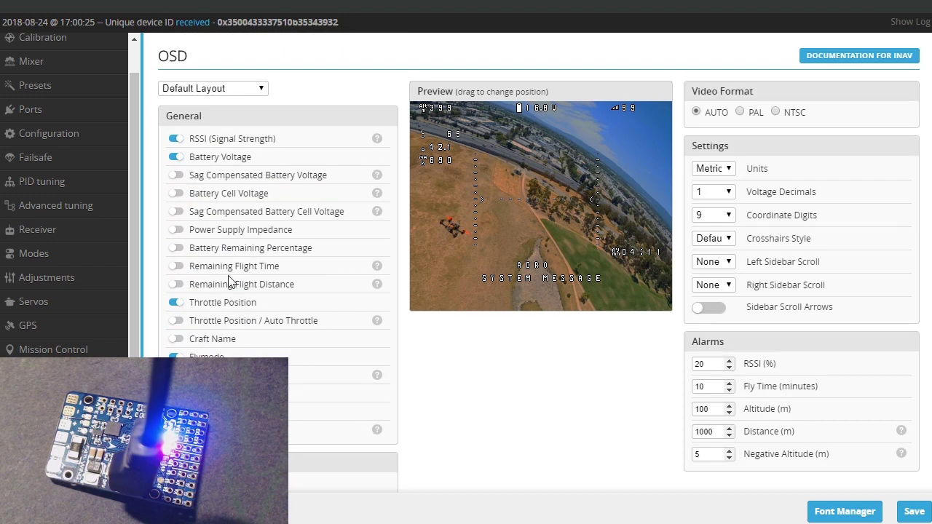
# - Set the OSD units to Imperial and save the OSD settings
pyautogui.click(721, 170)
pyautogui.click(704, 180)
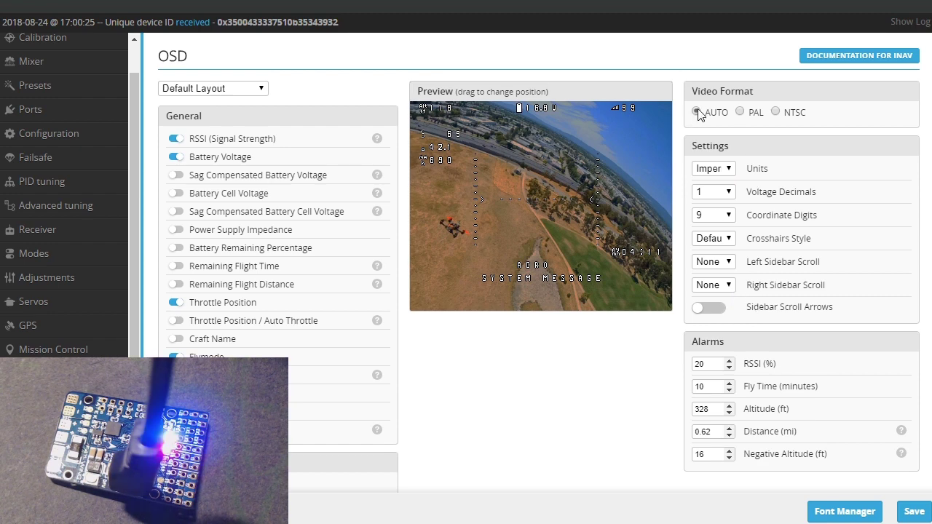
pyautogui.scroll(-2, 795, 270)
pyautogui.scroll(2, 797, 240)
pyautogui.scroll(-3, 797, 234)
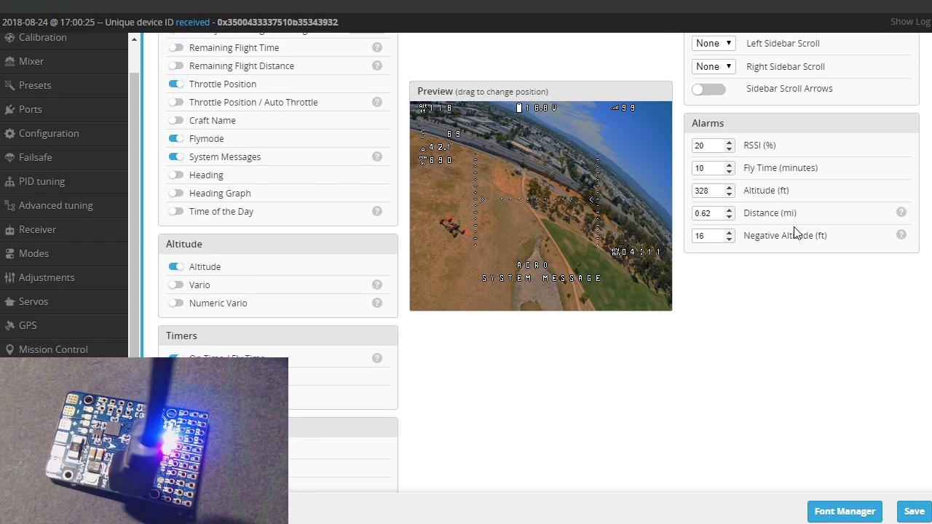
pyautogui.click(912, 512)
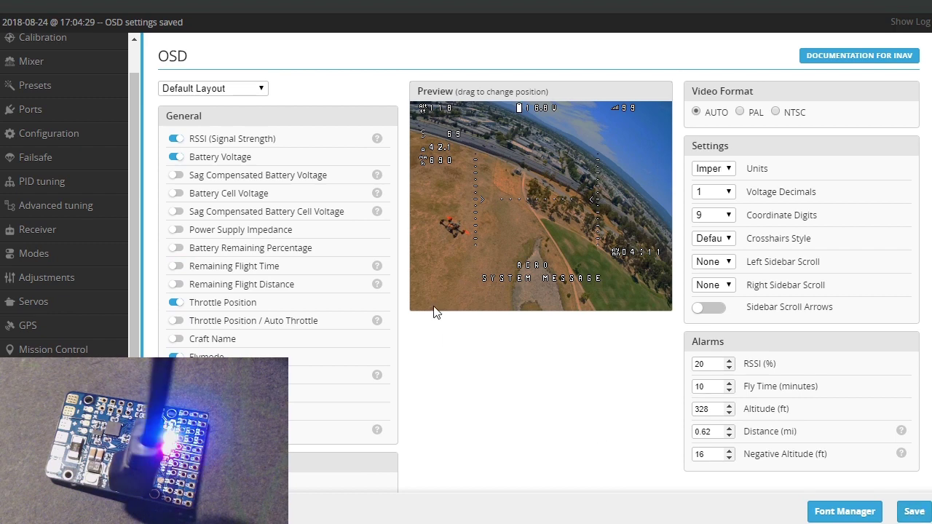
# - Adjust the board's Yaw Degrees alignment in the configuration, and save and reboot the board
pyautogui.click(57, 140)
pyautogui.scroll(-5, 289, 194)
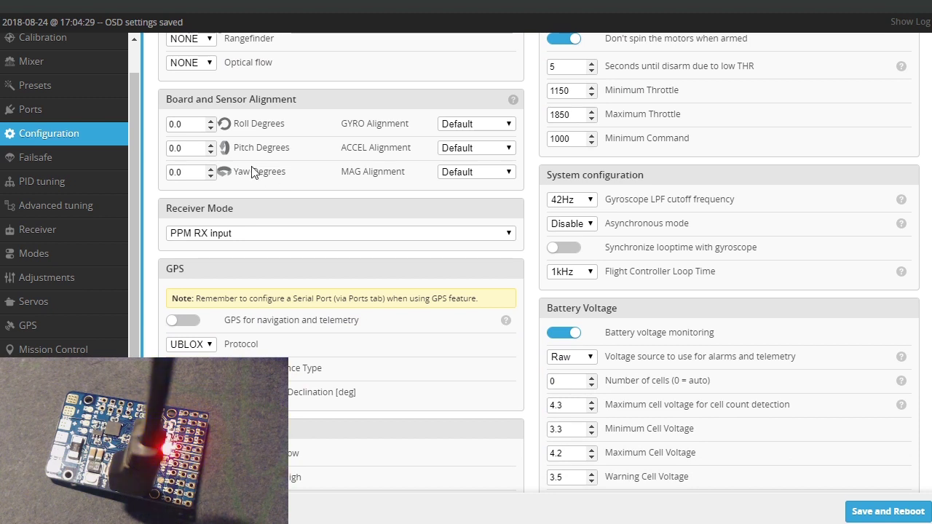
pyautogui.click(212, 172)
pyautogui.click(211, 172)
pyautogui.click(211, 172)
pyautogui.click(887, 512)
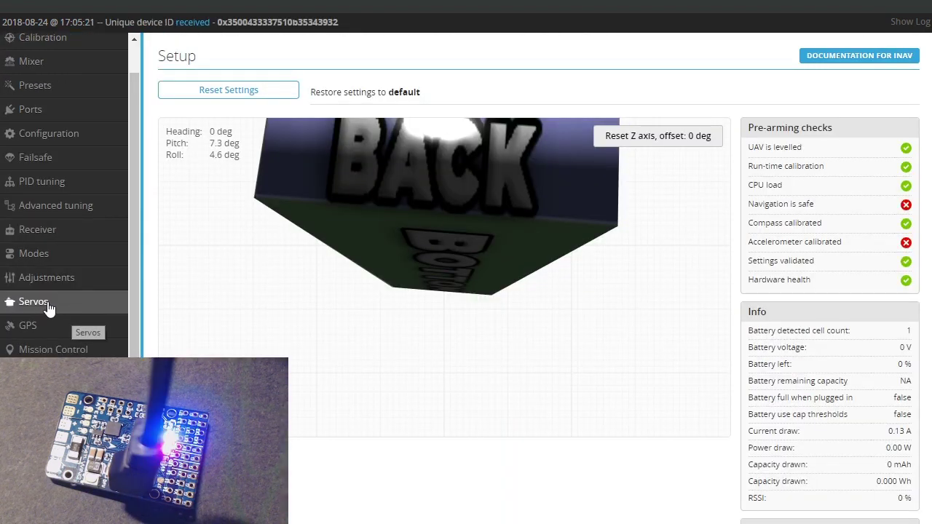
# - Reverse Servo 3 and Servo 4 in the servo settings
pyautogui.click(40, 309)
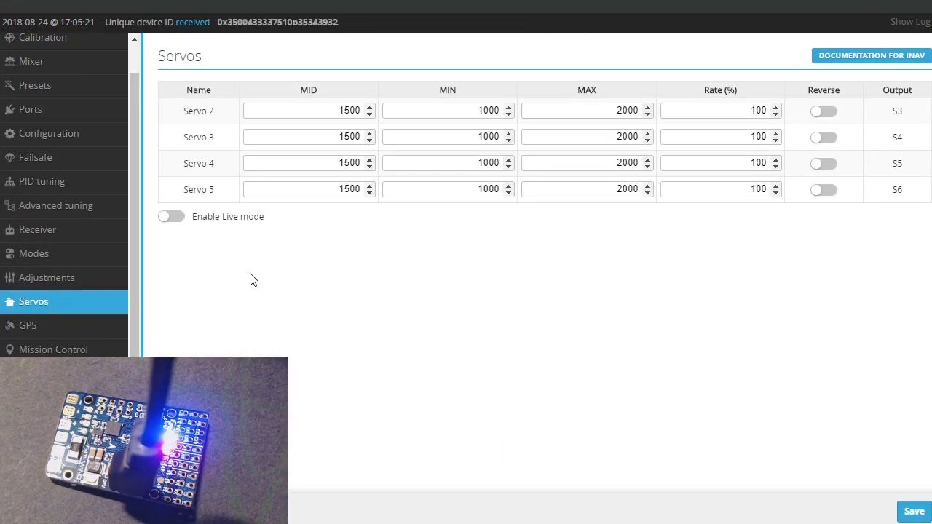
pyautogui.click(831, 138)
pyautogui.click(825, 165)
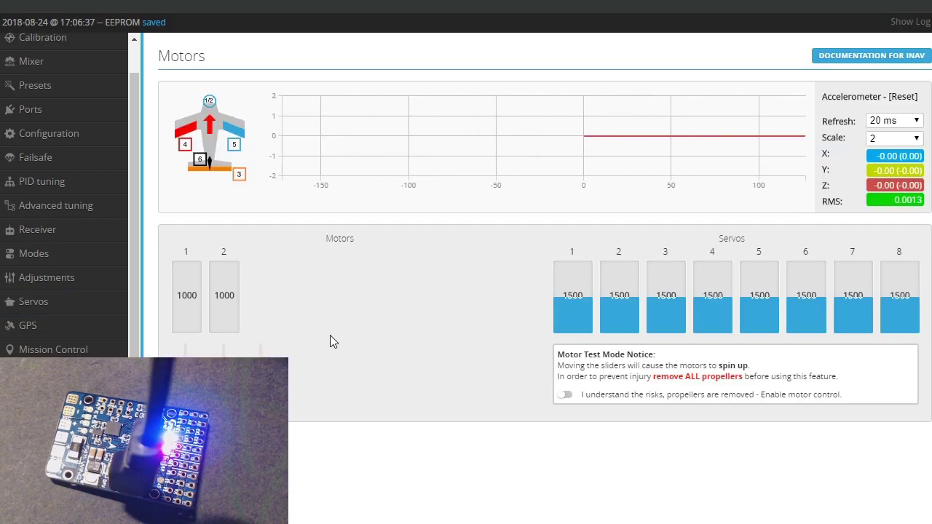
# - Enable motor control, test both motors together at 1850, bring them back to 1000 and disable motor control
pyautogui.click(565, 396)
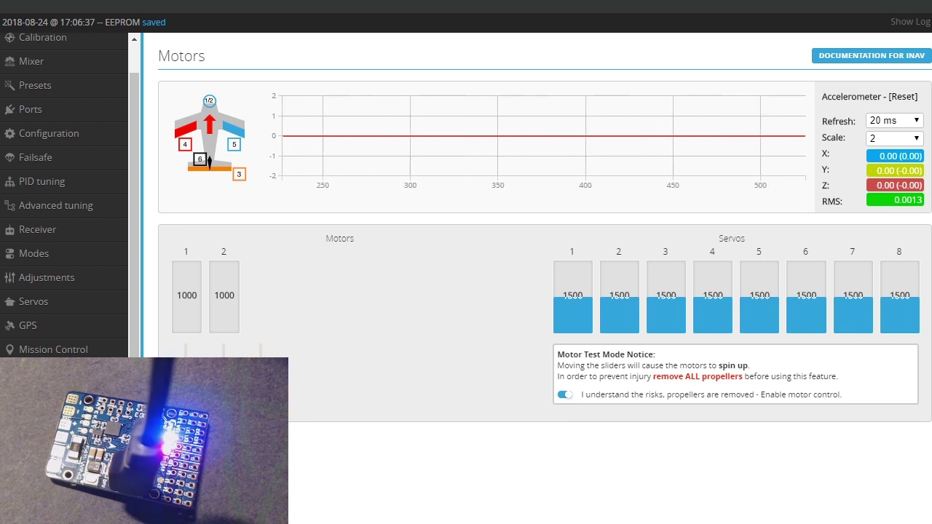
pyautogui.moveTo(260, 354); pyautogui.dragTo(251, 337)
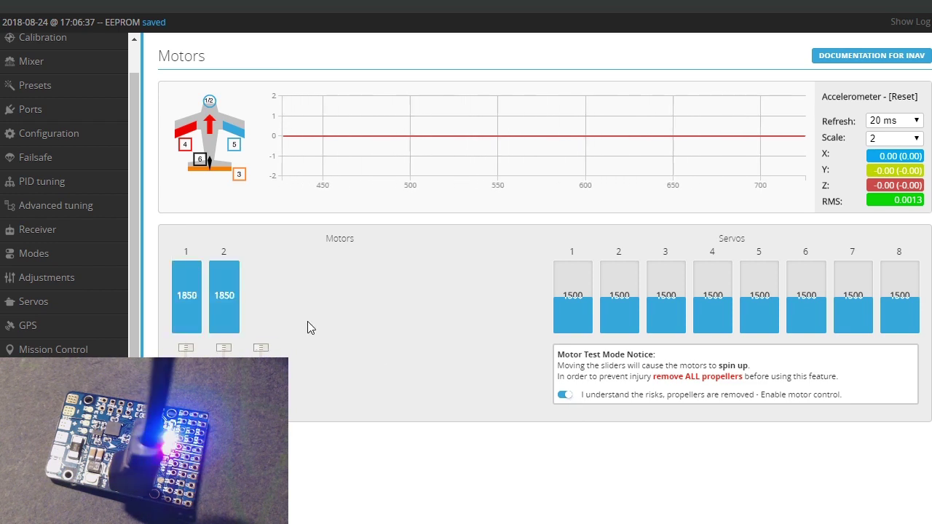
pyautogui.moveTo(260, 348); pyautogui.dragTo(261, 408)
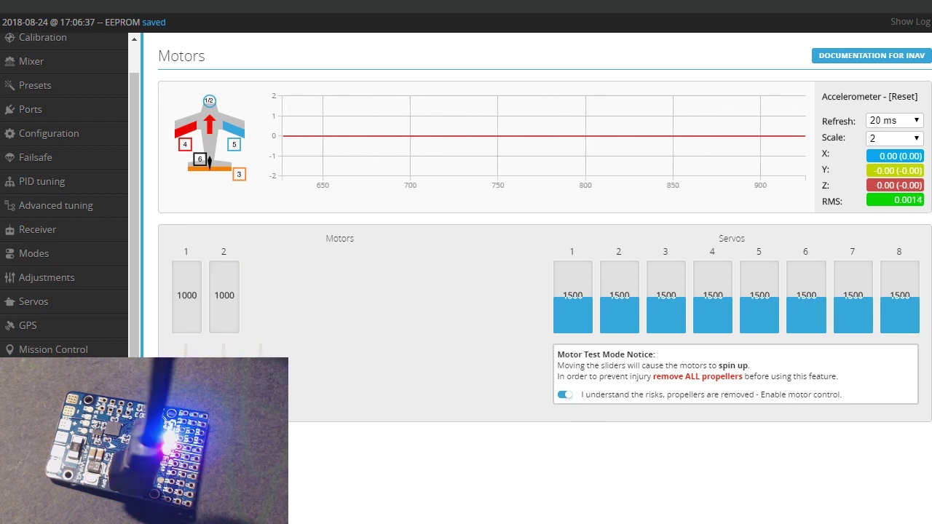
pyautogui.click(564, 394)
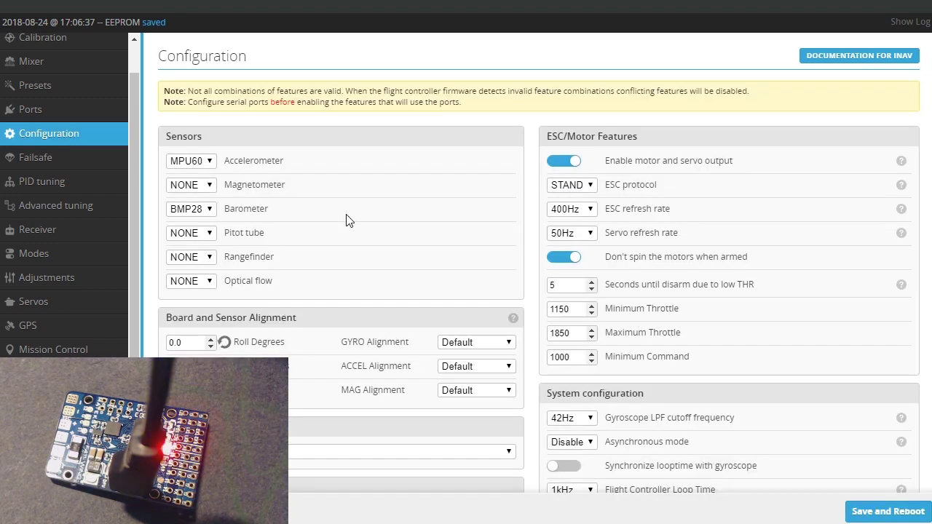
# - Review the board's configuration settings, the accelerometer calibration steps and the airplane mixer
pyautogui.scroll(-6, 347, 219)
pyautogui.scroll(-2, 347, 222)
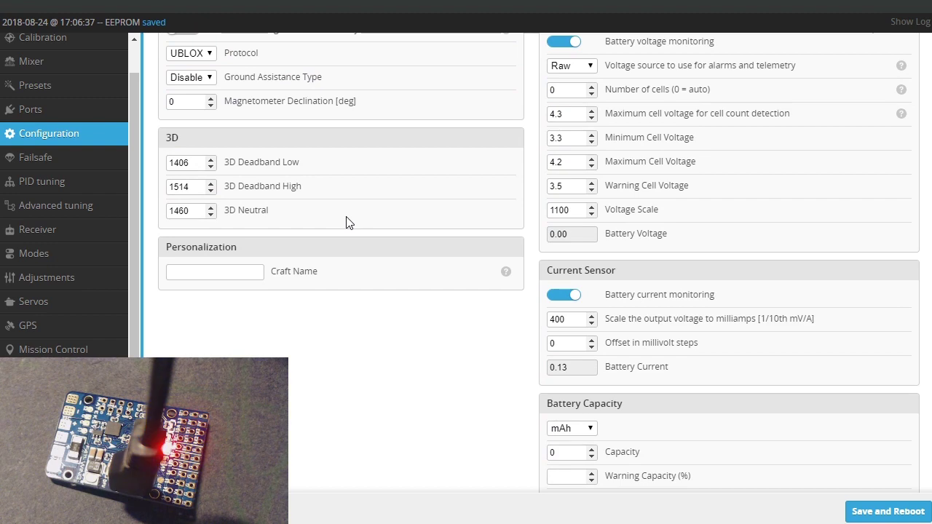
pyautogui.scroll(5, 347, 218)
pyautogui.scroll(1, 347, 214)
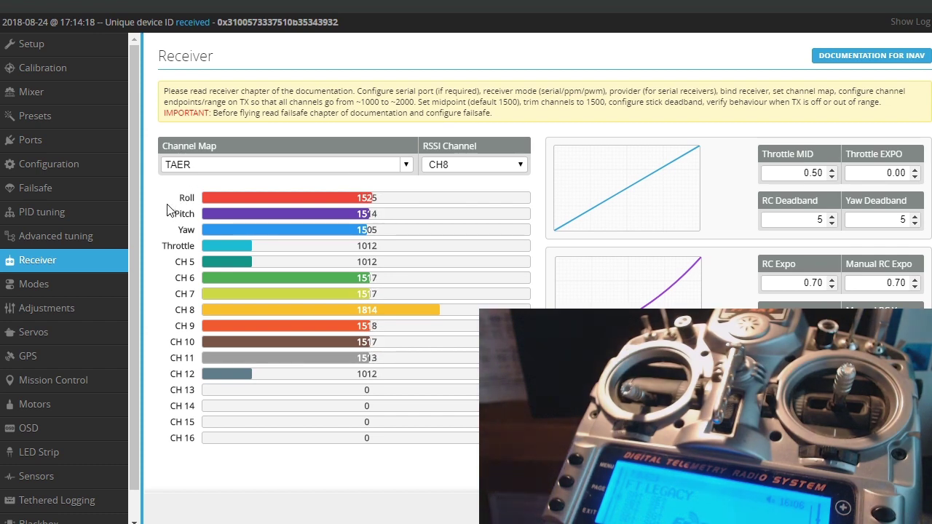
pyautogui.click(49, 164)
pyautogui.click(45, 68)
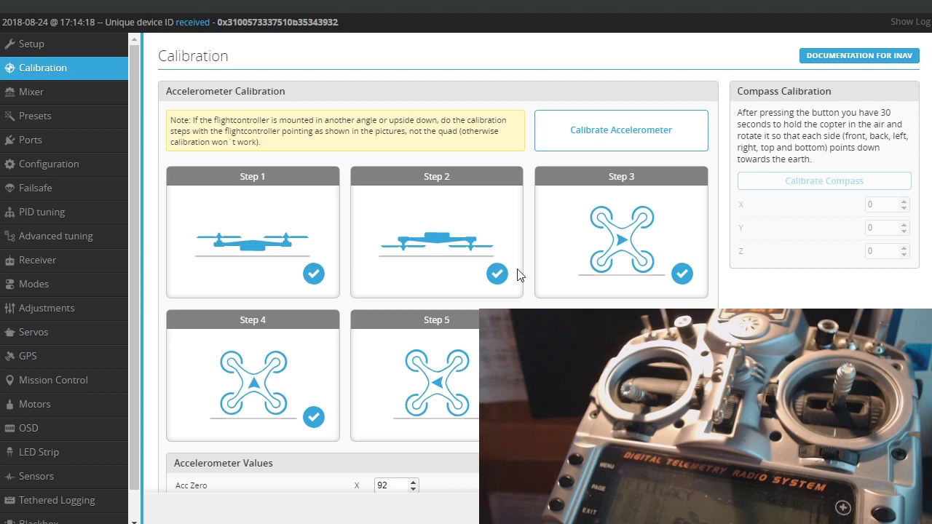
pyautogui.scroll(-1, 519, 275)
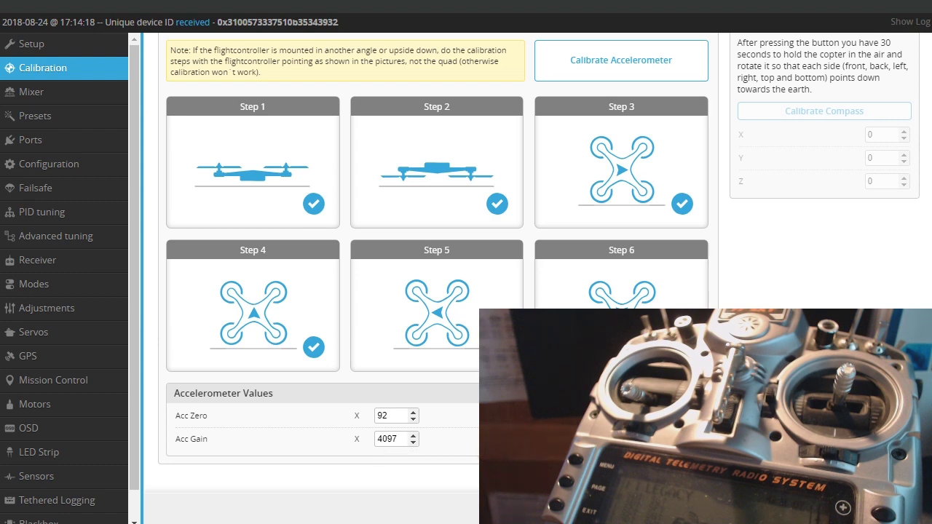
pyautogui.scroll(3, 436, 219)
pyautogui.click(31, 92)
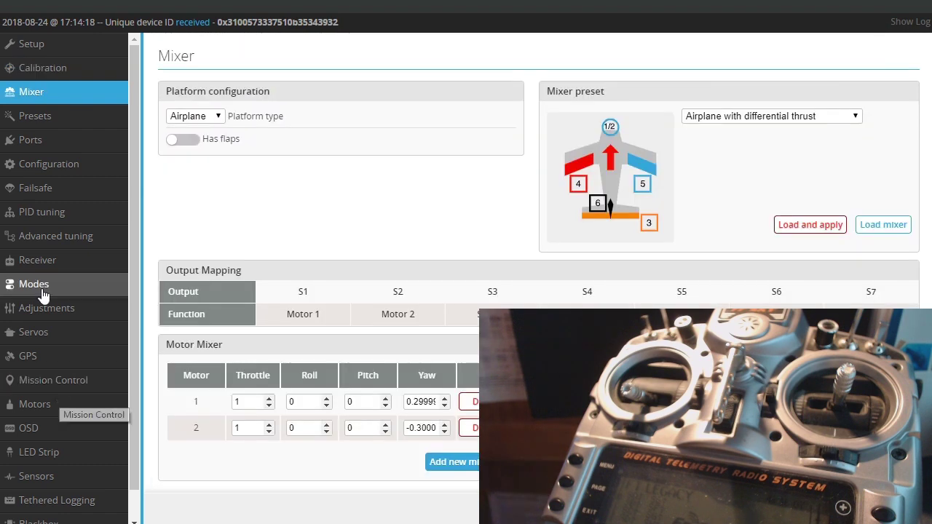
# - Examine the channel ranges assigned to the ANGLE, HORIZON and NAV RTH modes, and check the modes further down the list
pyautogui.click(37, 286)
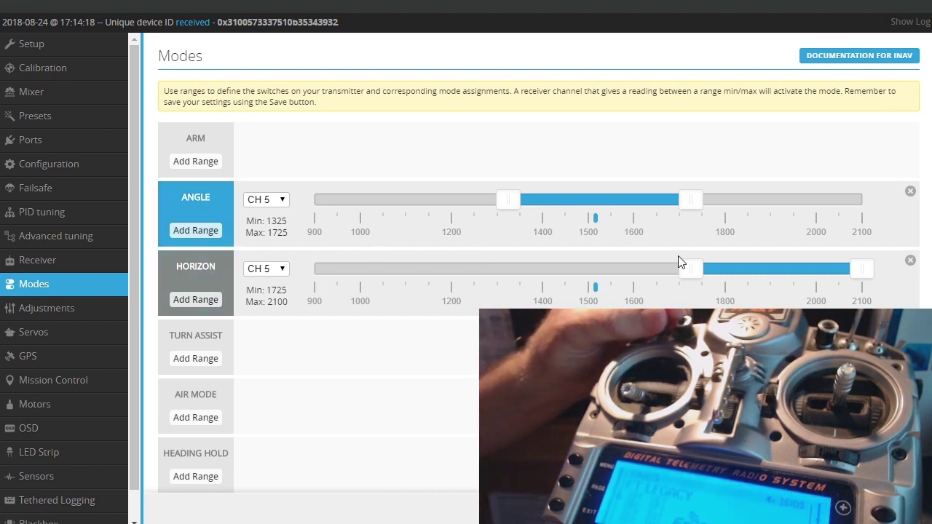
pyautogui.scroll(-5, 389, 367)
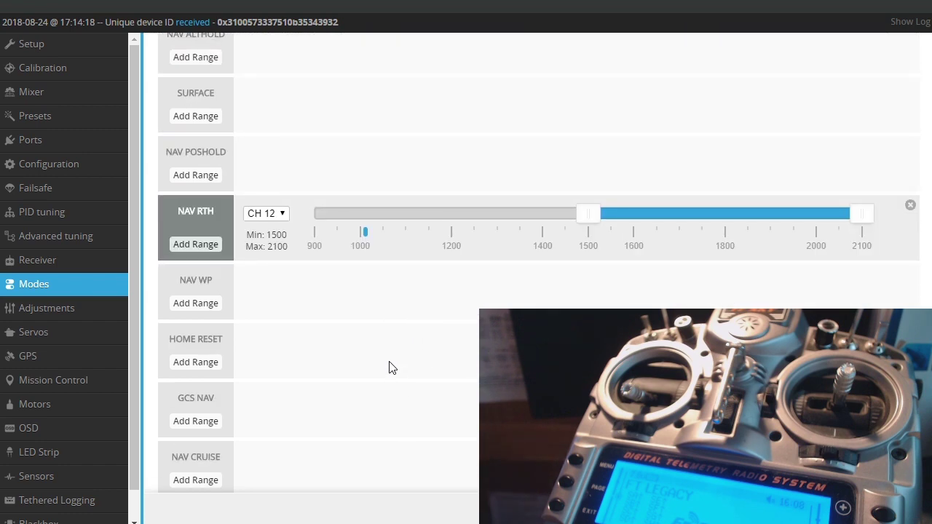
pyautogui.scroll(5, 277, 219)
pyautogui.scroll(-5, 327, 228)
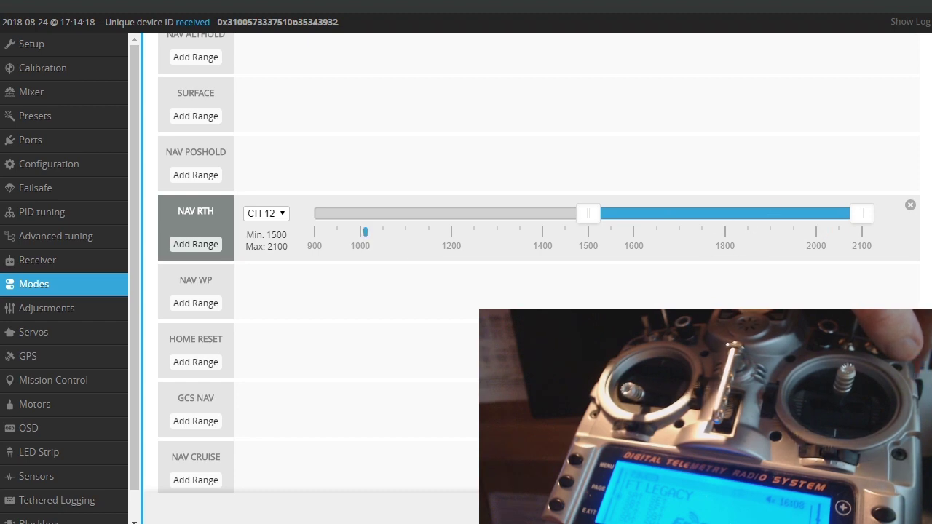
pyautogui.scroll(-3, 539, 262)
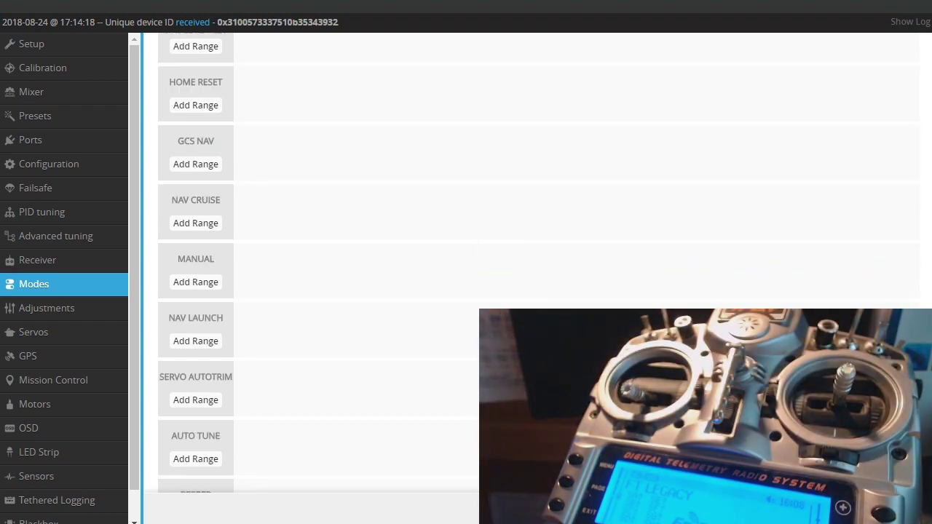
pyautogui.scroll(10, 538, 262)
# - Enter the command "set rssi_max = 81" in the CLI, and leave the CLI
pyautogui.scroll(-1, 72, 468)
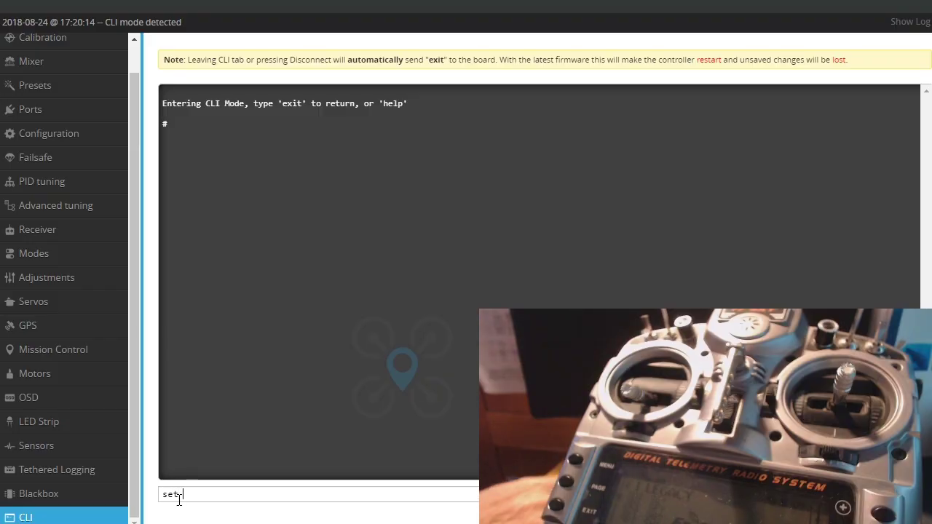
pyautogui.write('rssi_')
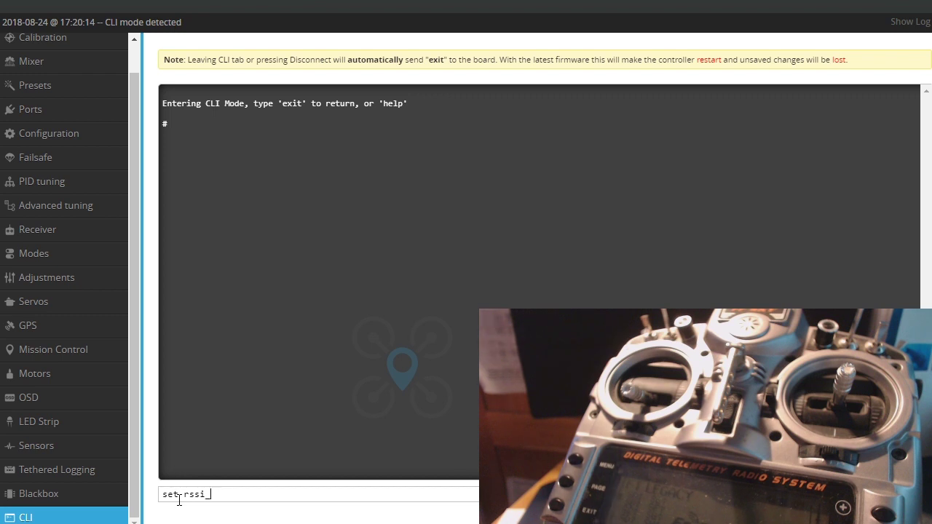
pyautogui.write('max = ')
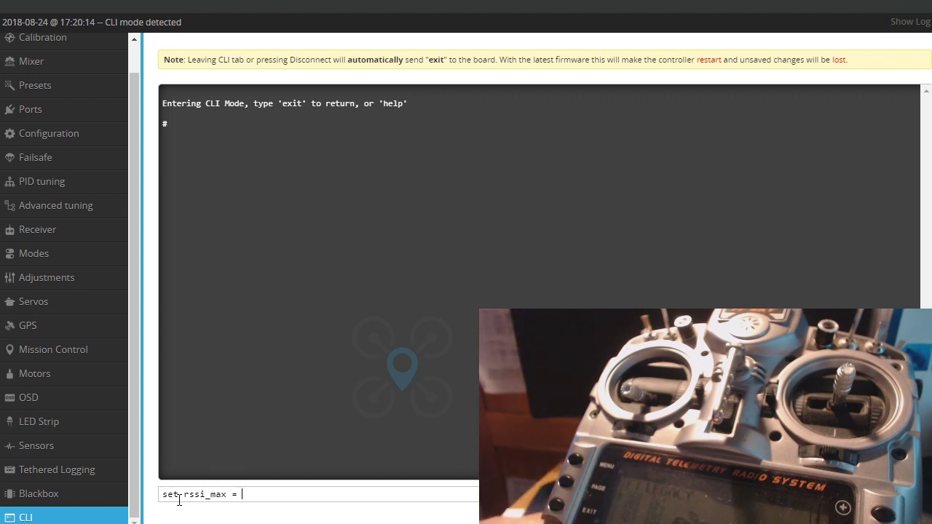
pyautogui.write('81')
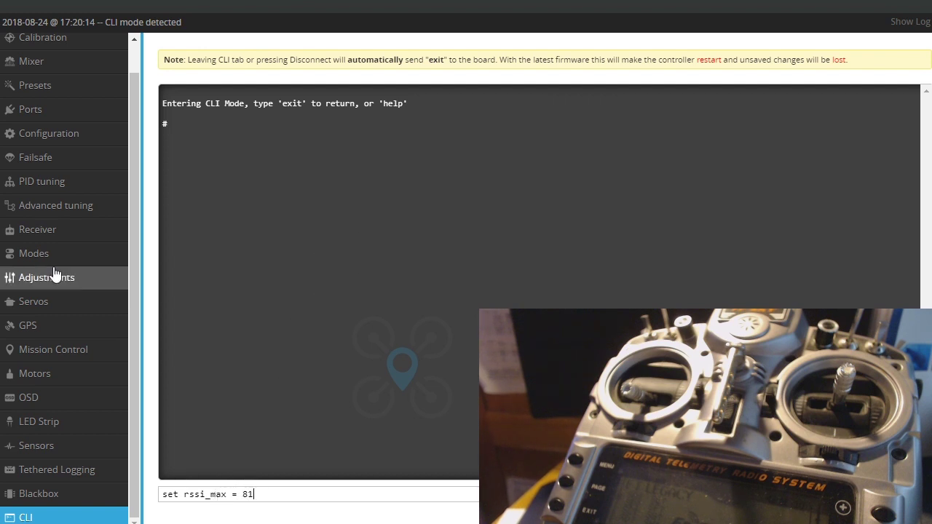
pyautogui.click(92, 162)
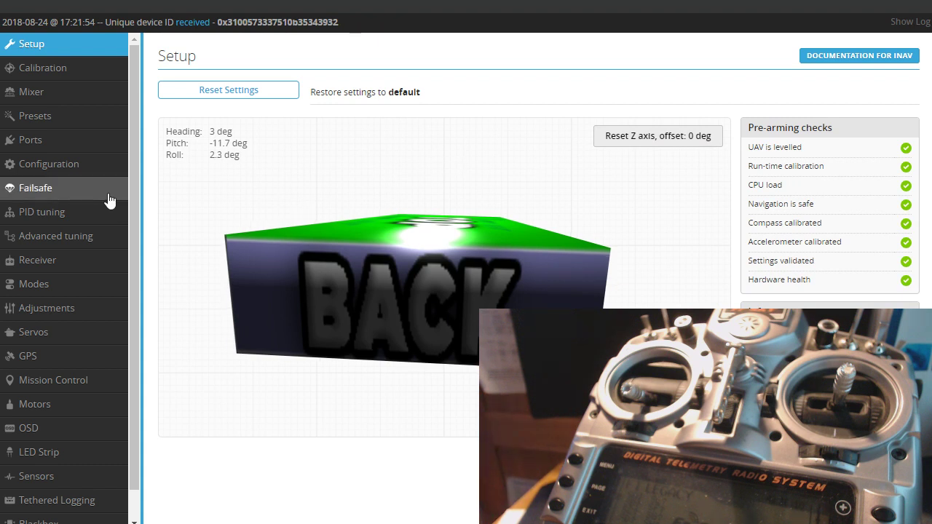
pyautogui.scroll(-1, 104, 200)
pyautogui.scroll(1, 104, 194)
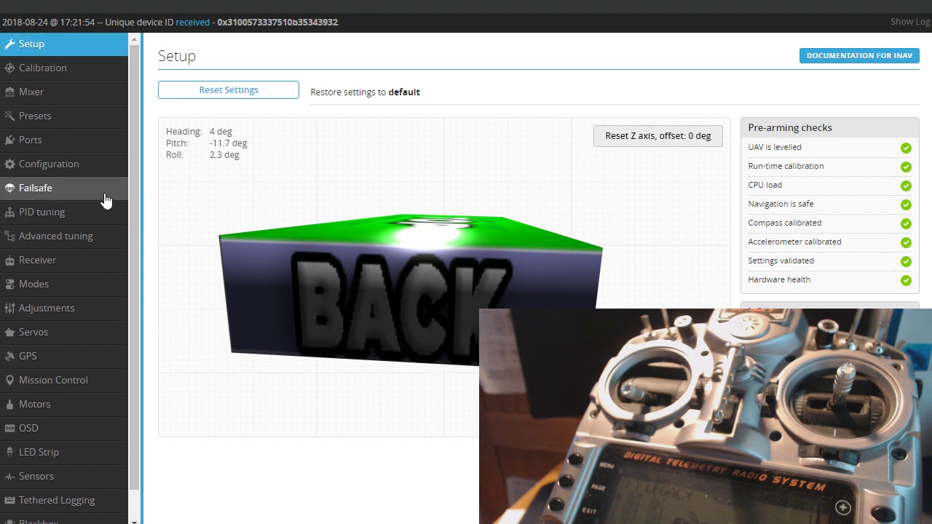